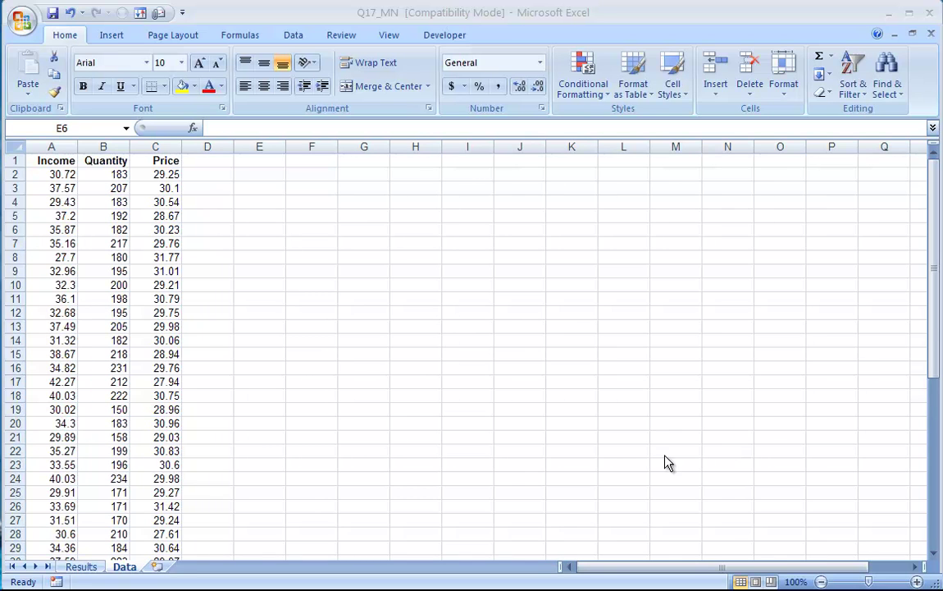
left_click(935, 380)
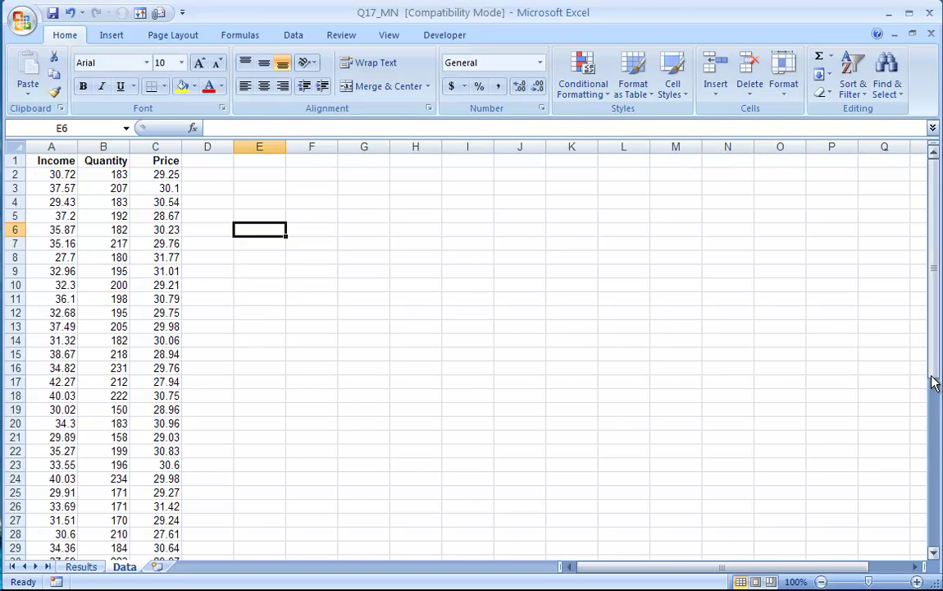
left_click_drag(936, 380, 921, 354)
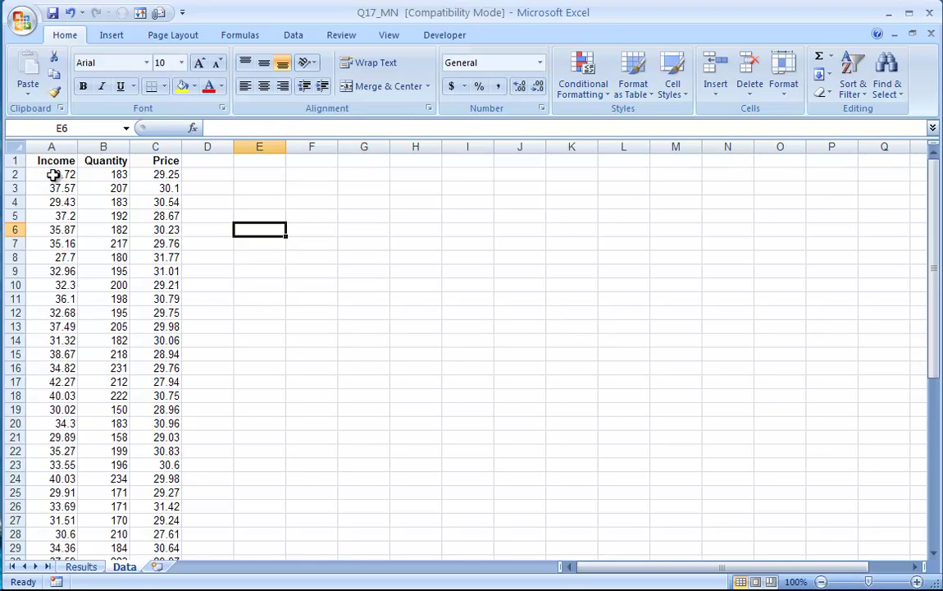
left_click(107, 174)
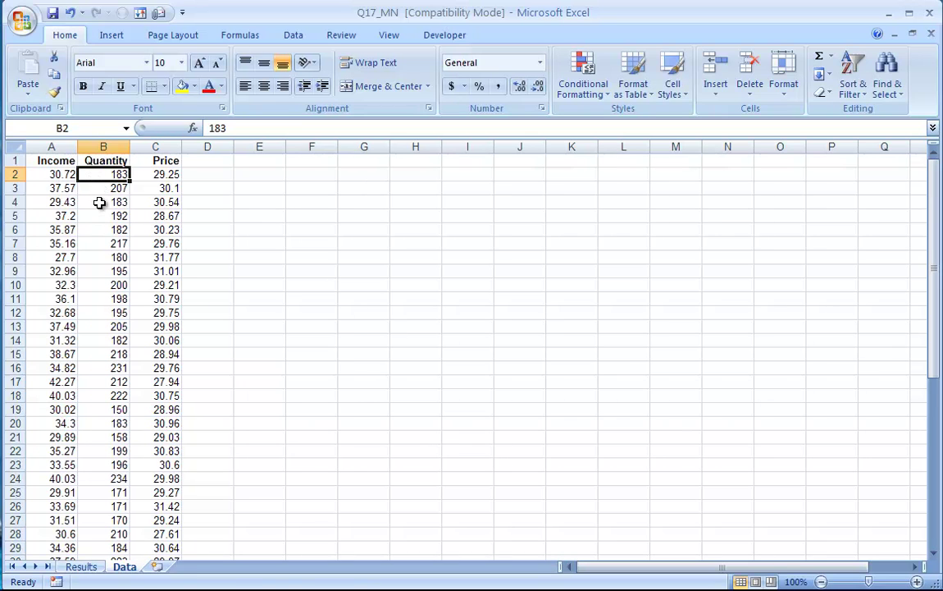
- Enable the Analysis ToolPak add-in through the Excel add-ins options
left_click(293, 37)
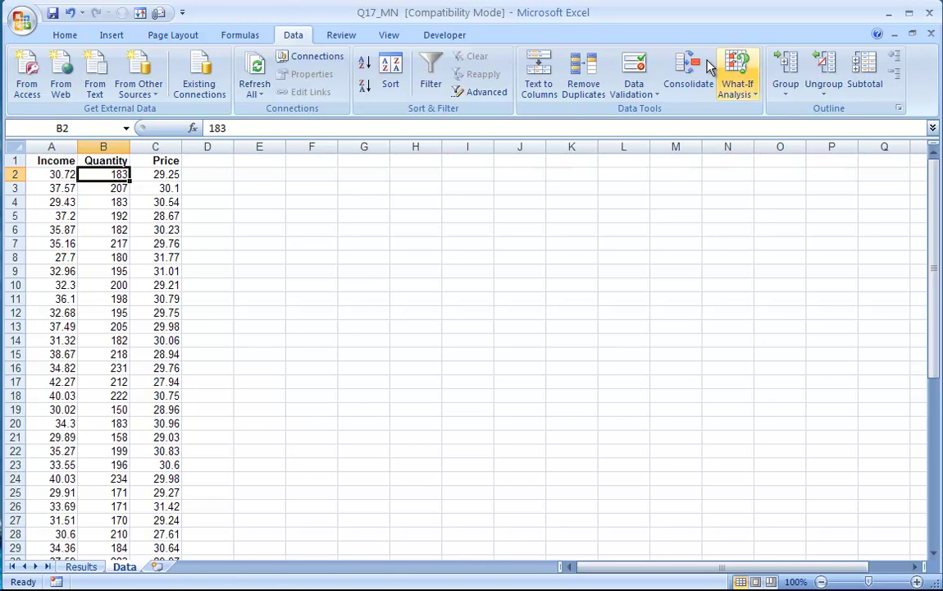
left_click(23, 25)
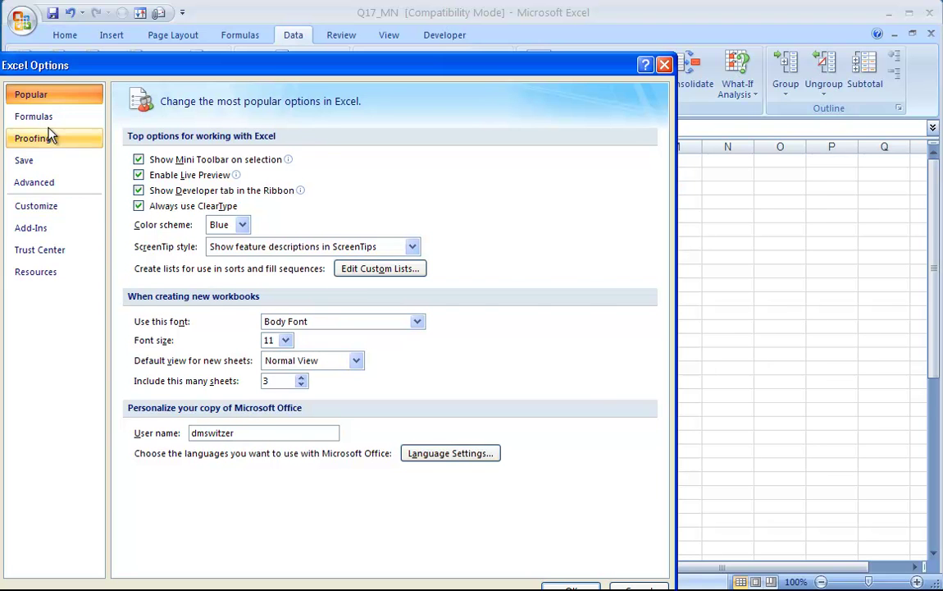
left_click(29, 229)
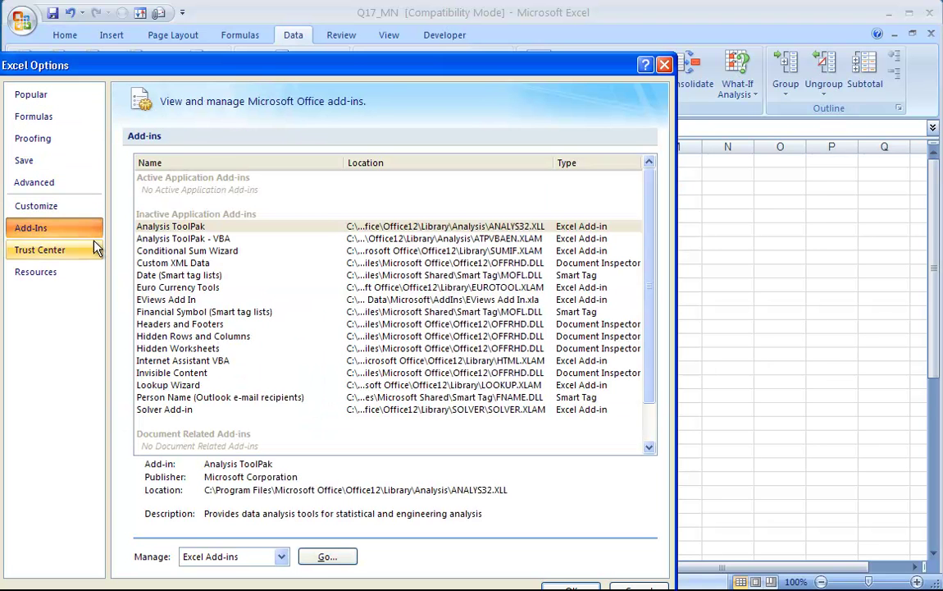
left_click(327, 558)
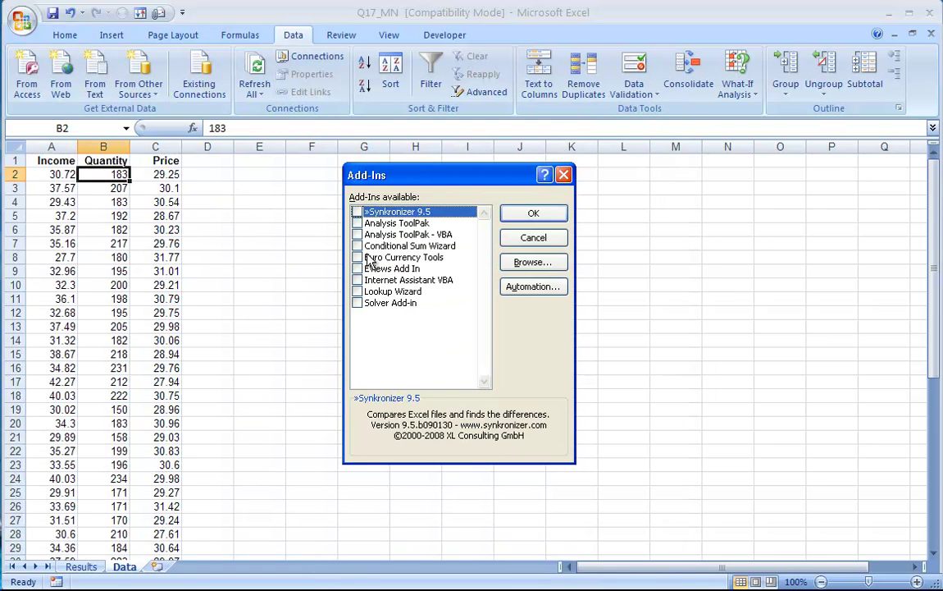
left_click(358, 224)
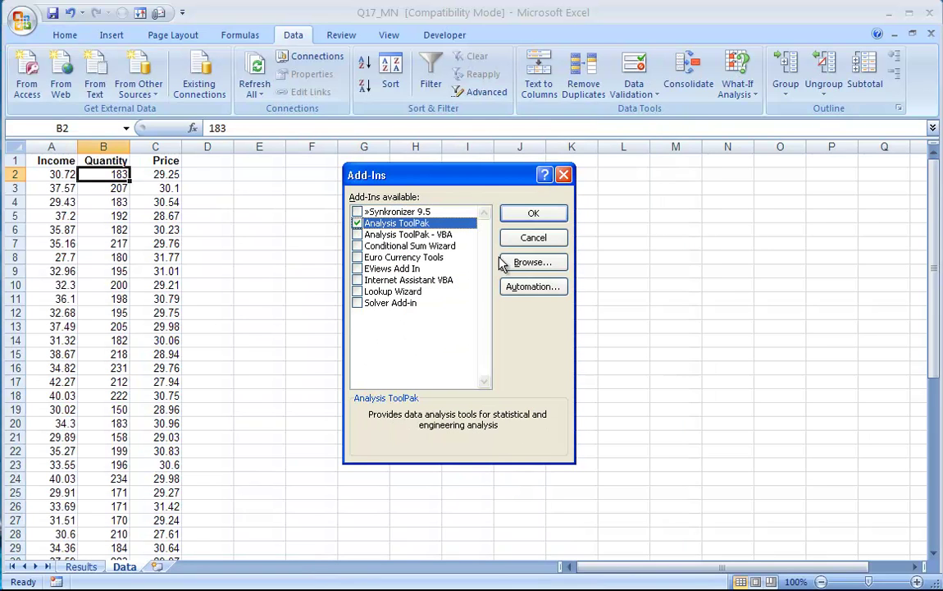
left_click(533, 213)
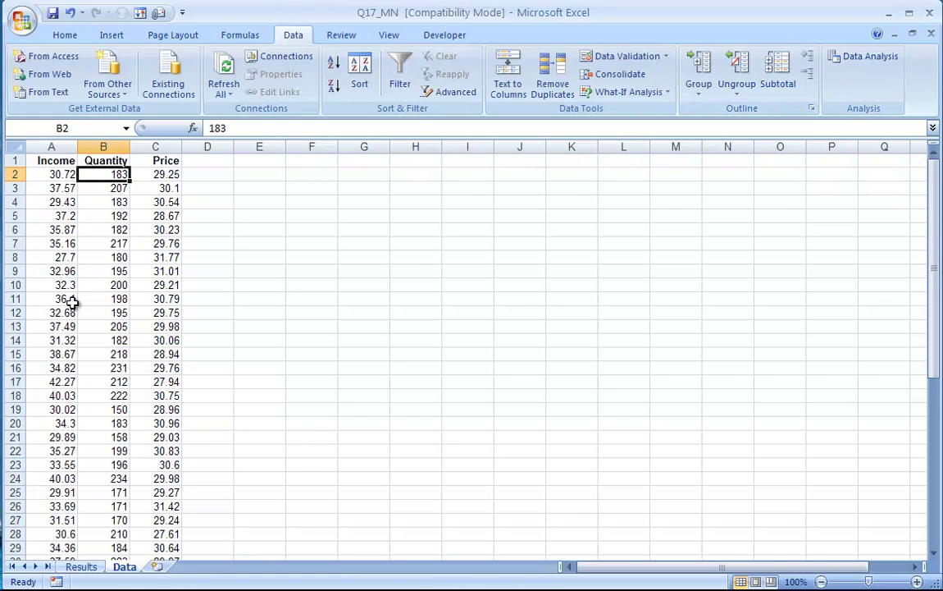
- Enter the demand function note "Q = f(Price, Income)" in cell F3 of the Data sheet
left_click(304, 186)
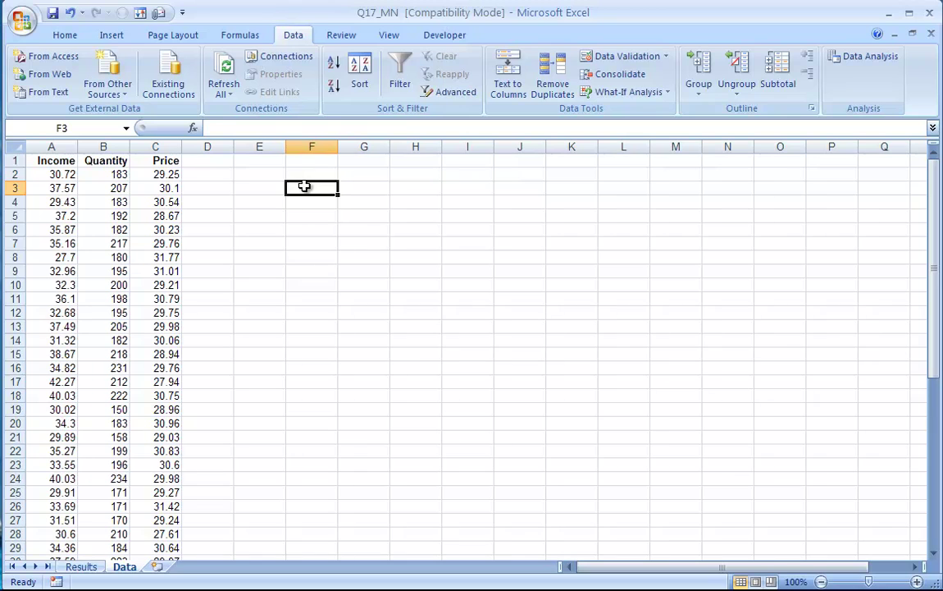
type("Q = f(")
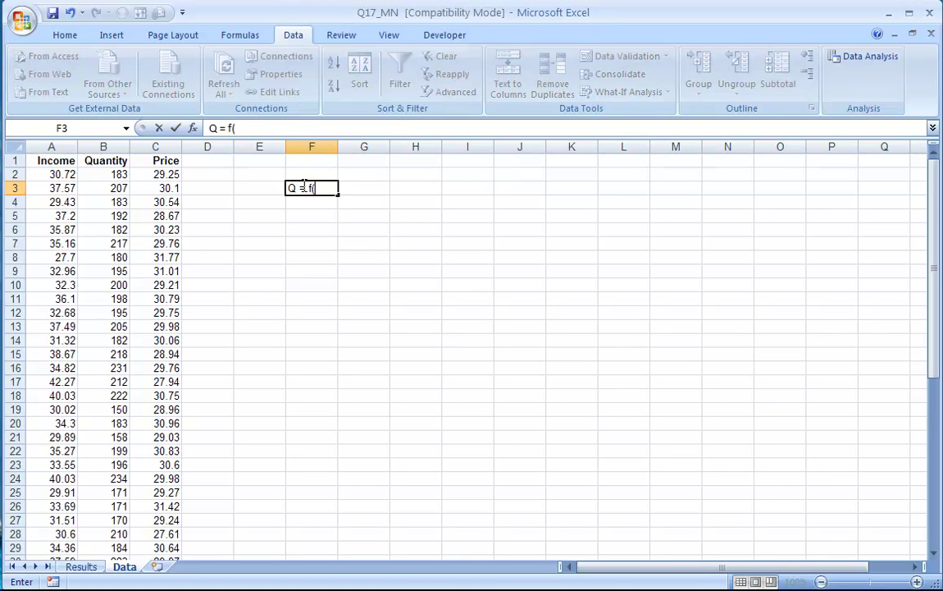
type("Price, Income)")
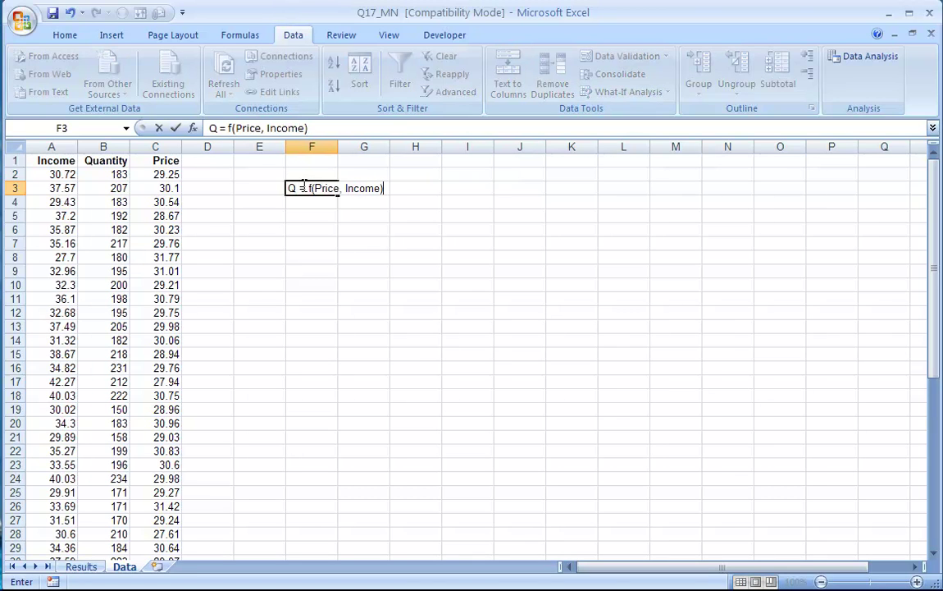
key("Return")
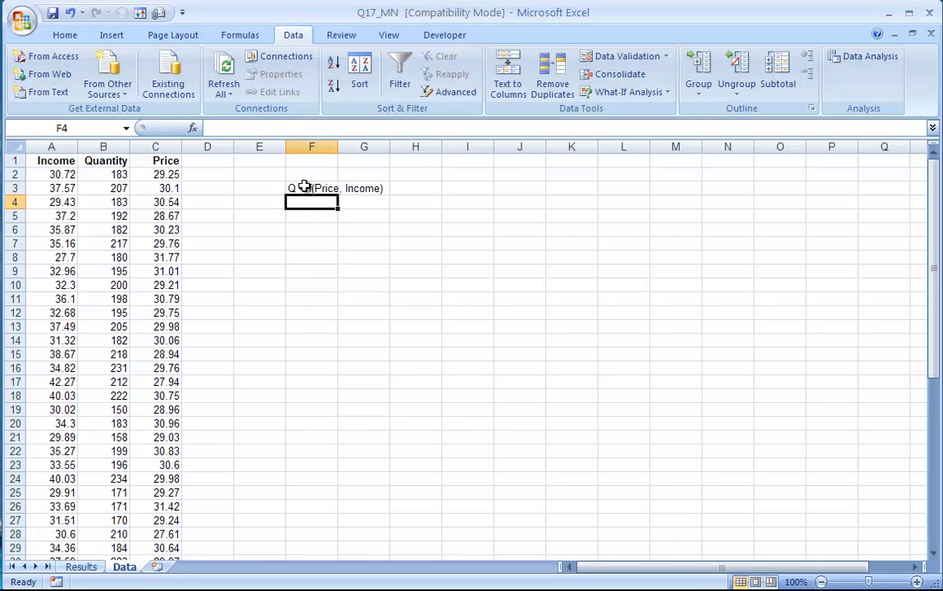
- Move the Income column from column A to column D so it sits beside Price
left_click(59, 141)
key("ctrl+c")
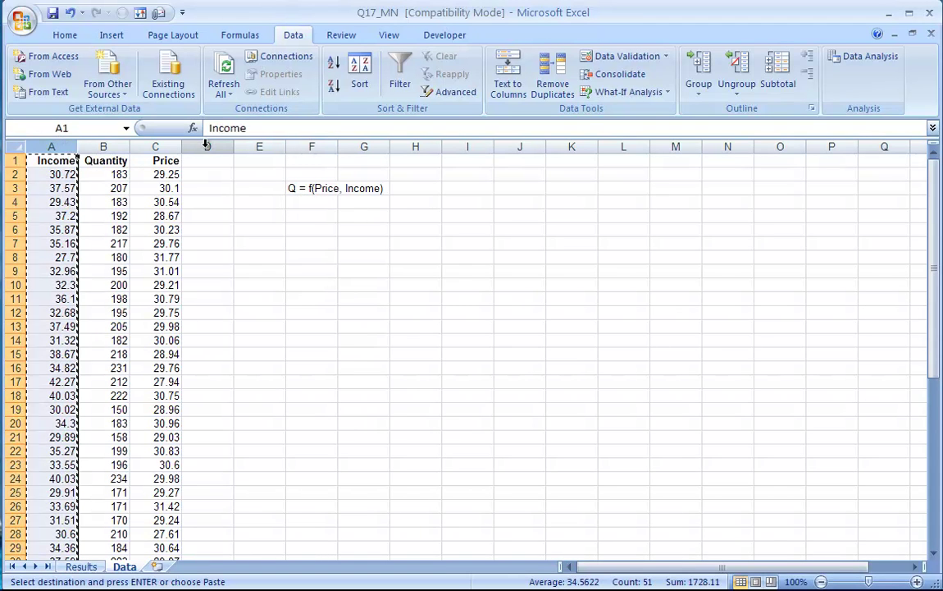
left_click(206, 146)
key("Return")
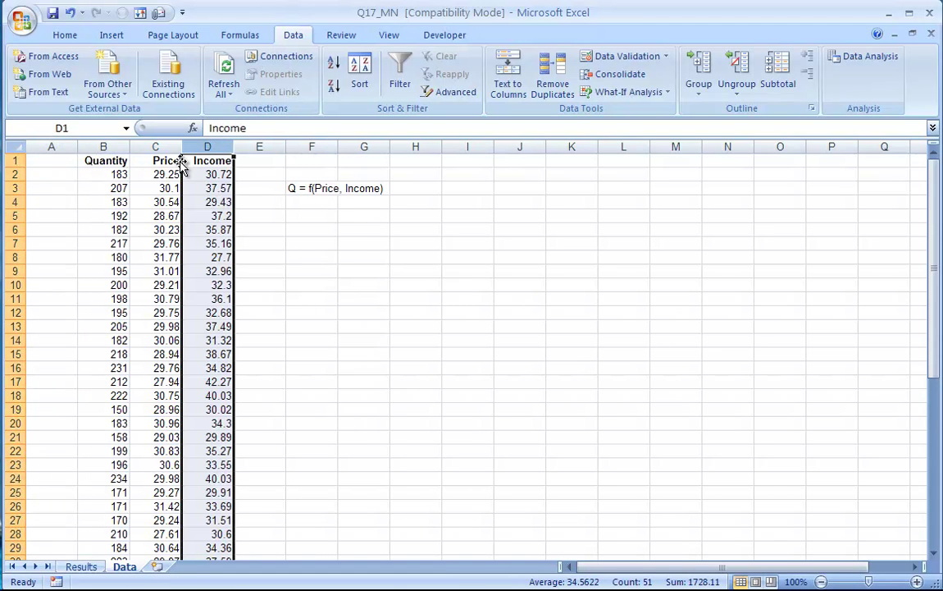
left_click(163, 175)
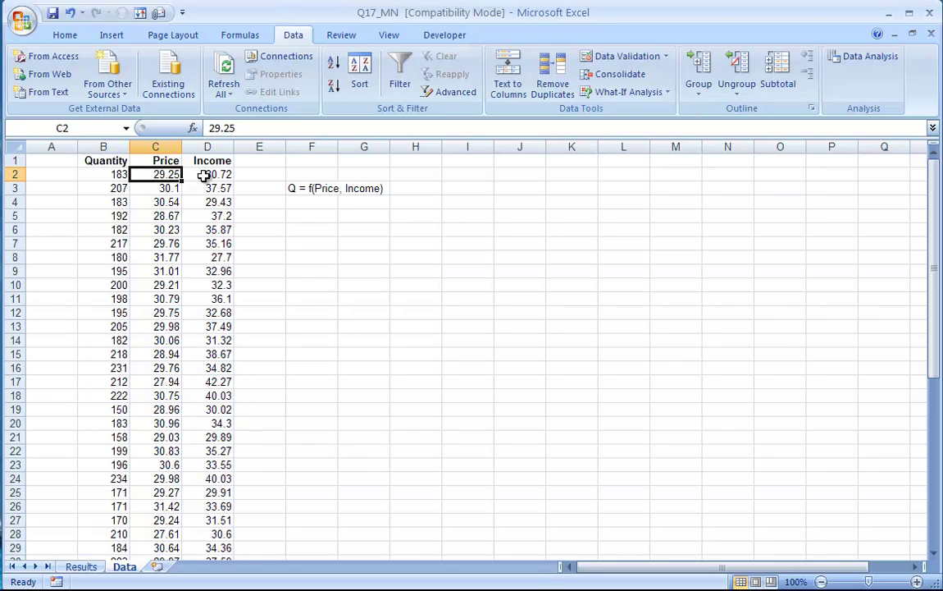
left_click(248, 393)
scroll(248, 393, "down", 10)
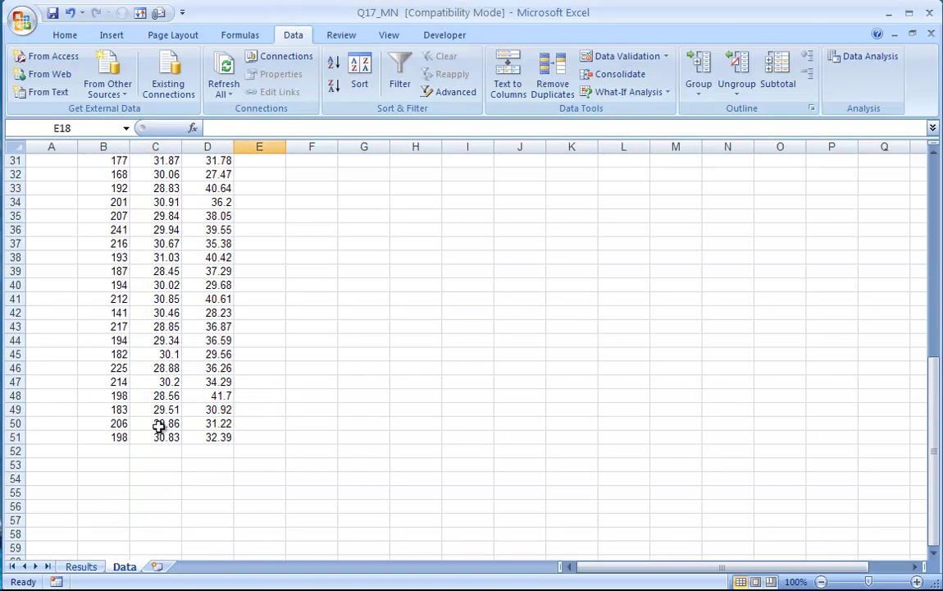
scroll(264, 415, "up", 10)
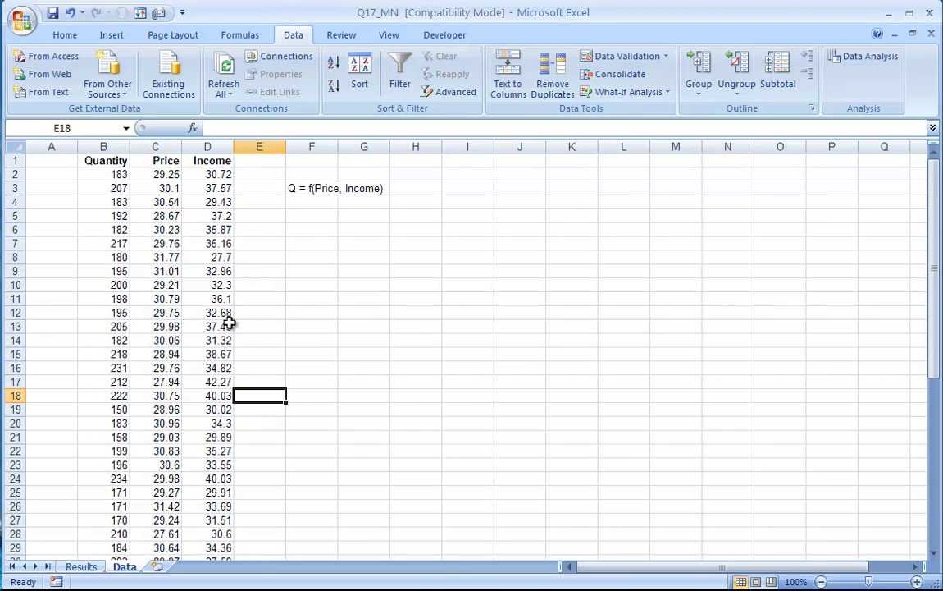
- Clear the Income value in cell D11 and undo the deletion
left_click(217, 299)
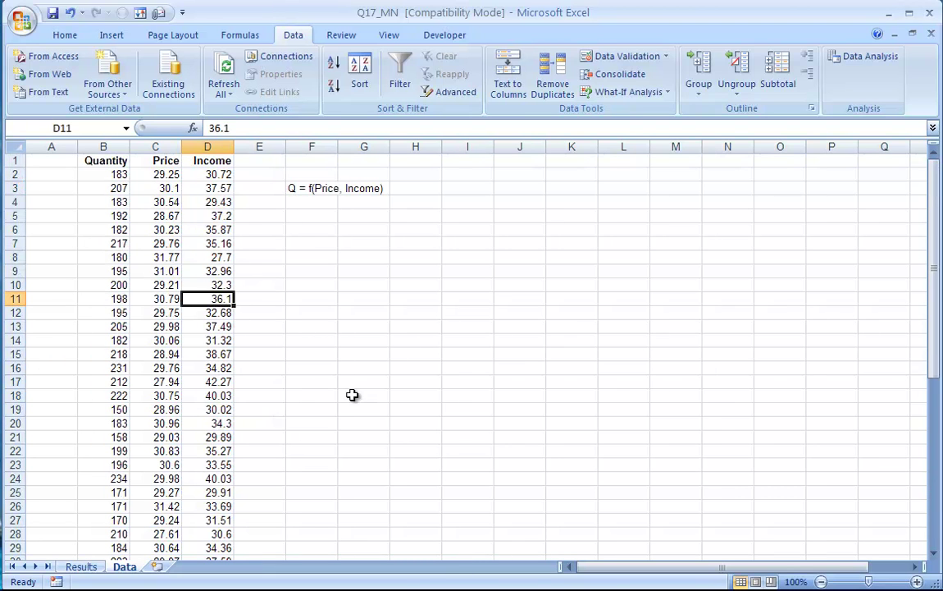
key("Delete")
key("Return")
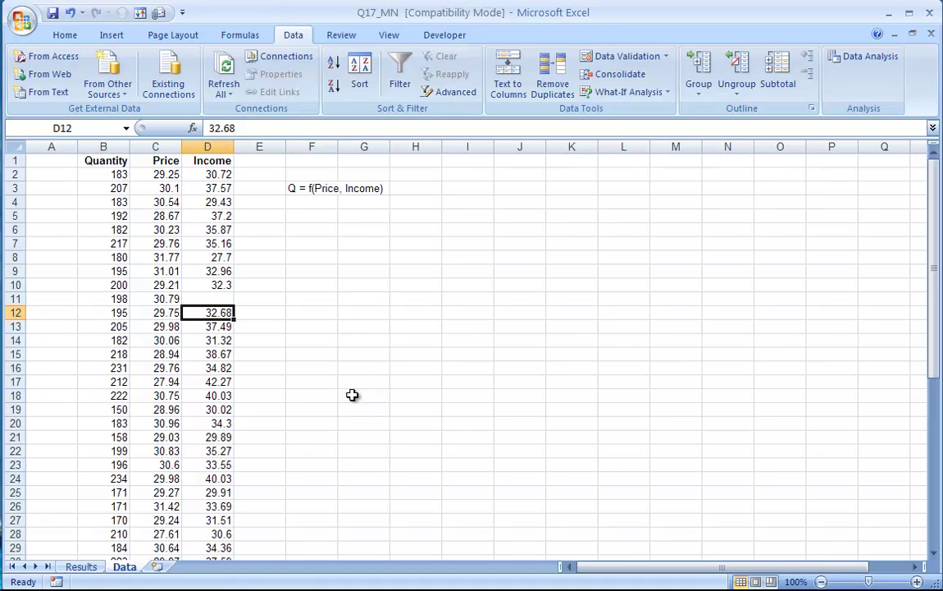
key("ctrl+z")
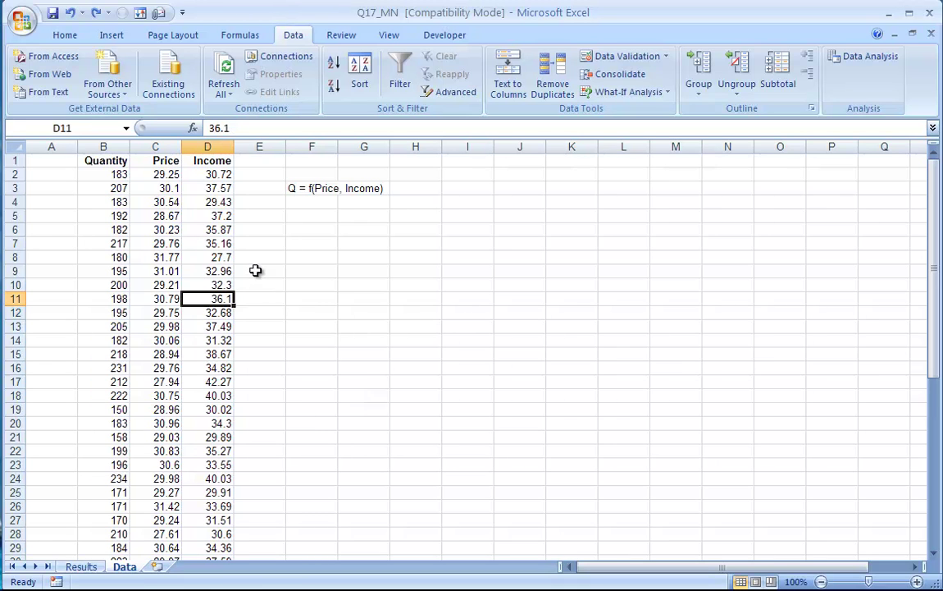
left_click(261, 270)
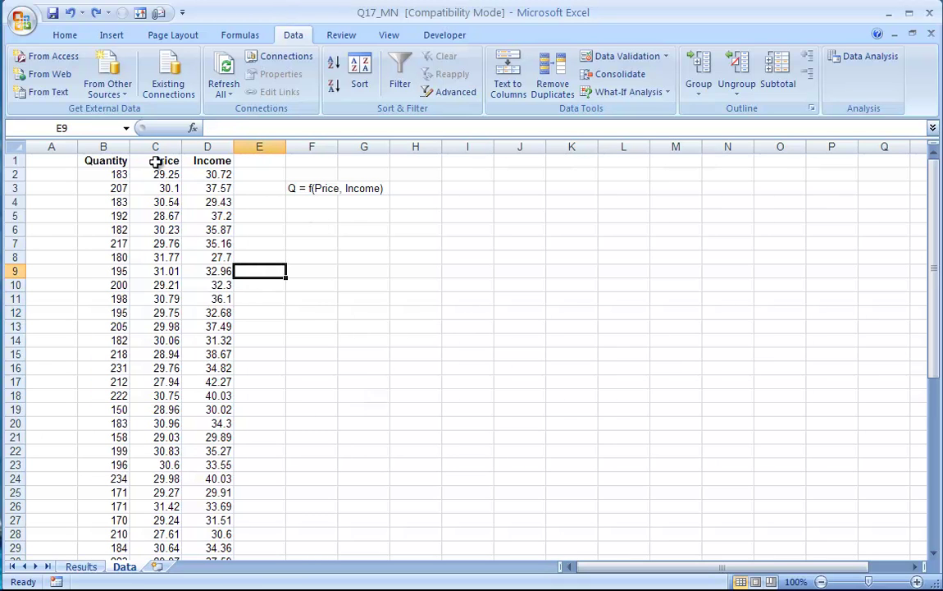
- Open the Regression tool from the Data Analysis tools and move its dialog clear of the data columns
left_click(864, 56)
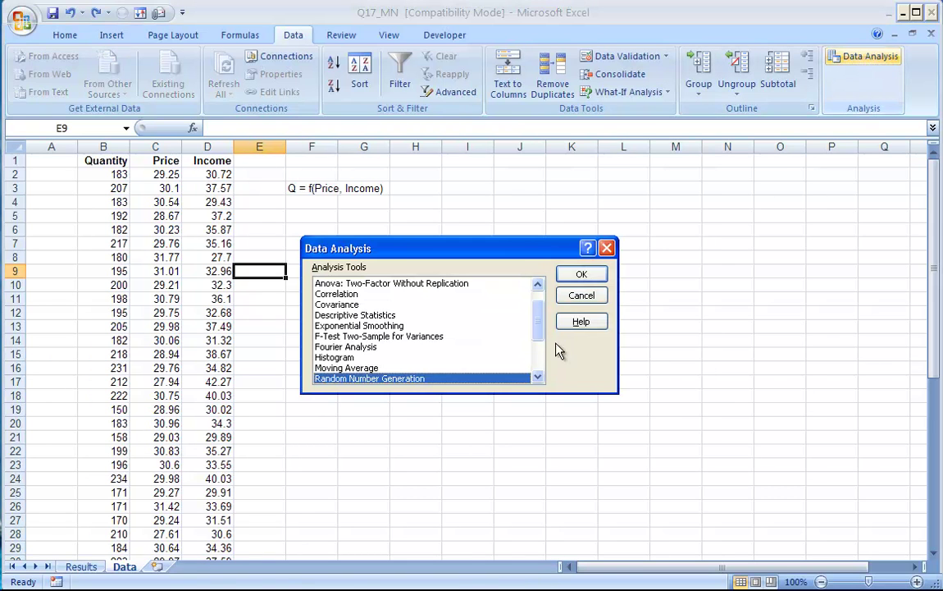
left_click(539, 376)
left_click(539, 376)
left_click(353, 378)
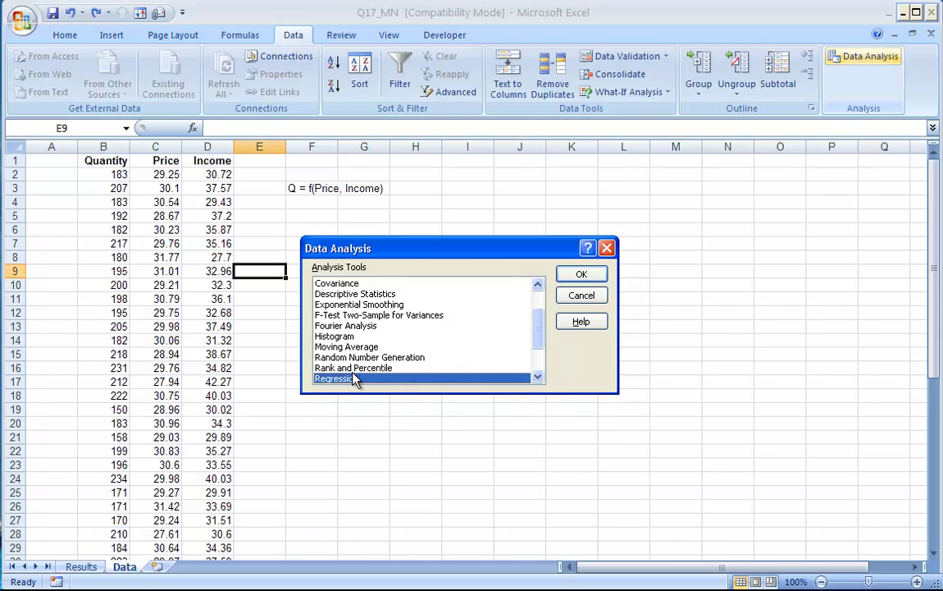
left_click(581, 276)
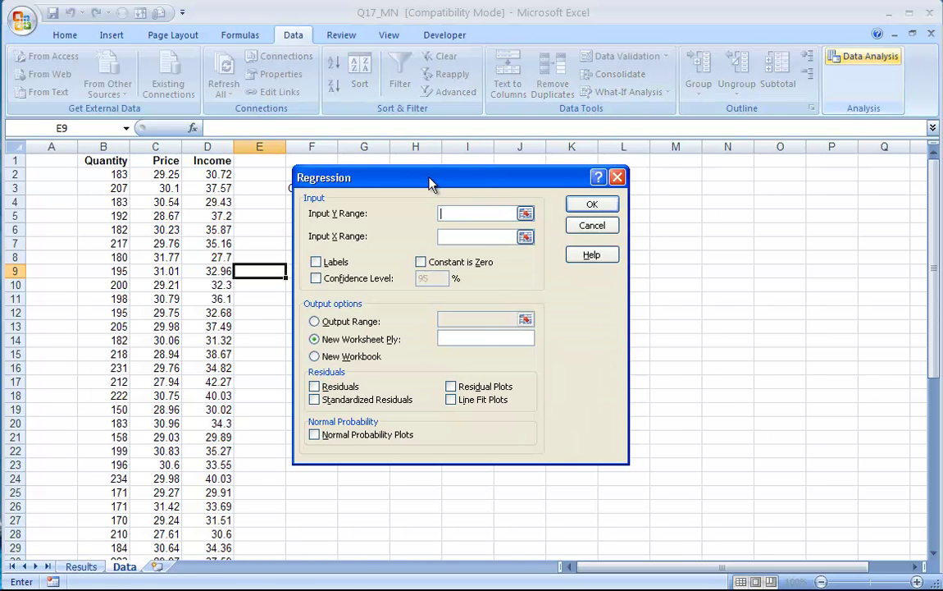
left_click_drag(431, 183, 504, 187)
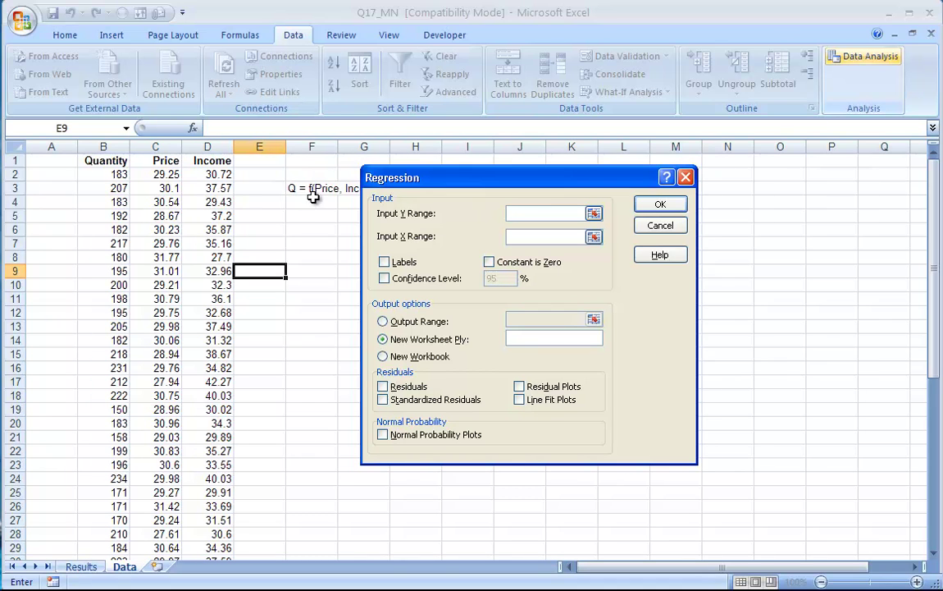
- Set the regression's Y range to the Quantity data $B$1:$B$51, header included, and turn on Labels
left_click(106, 146)
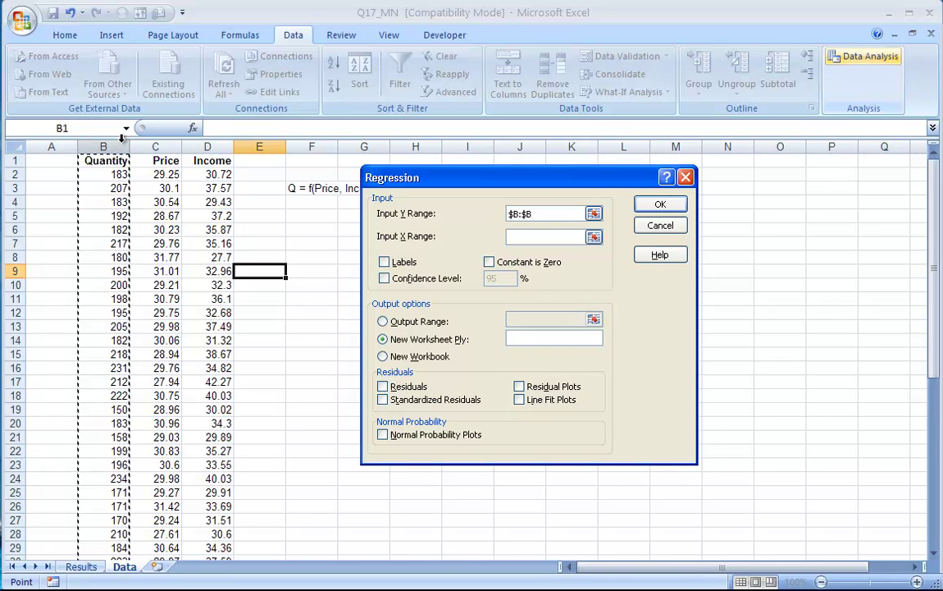
left_click(105, 160)
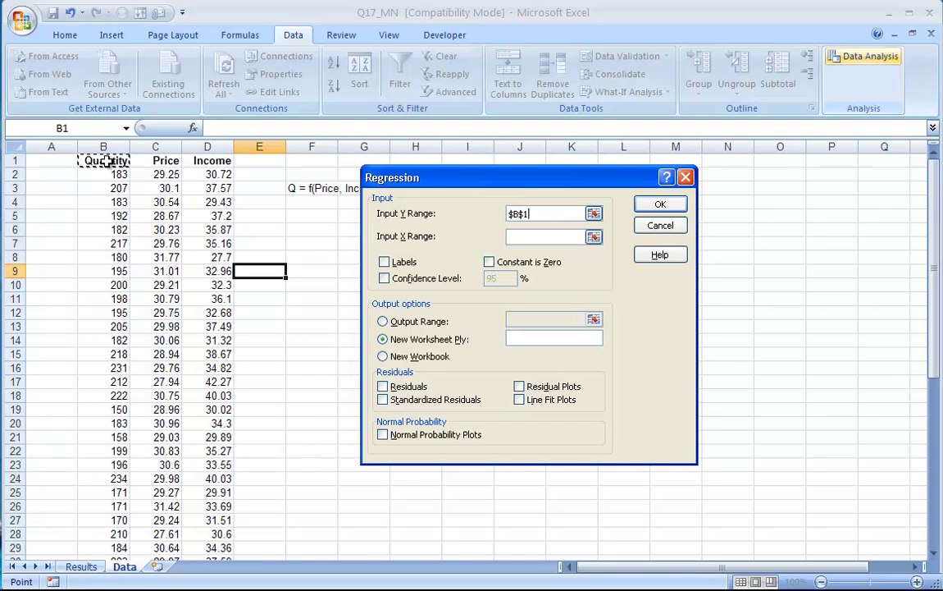
left_click_drag(105, 160, 118, 534)
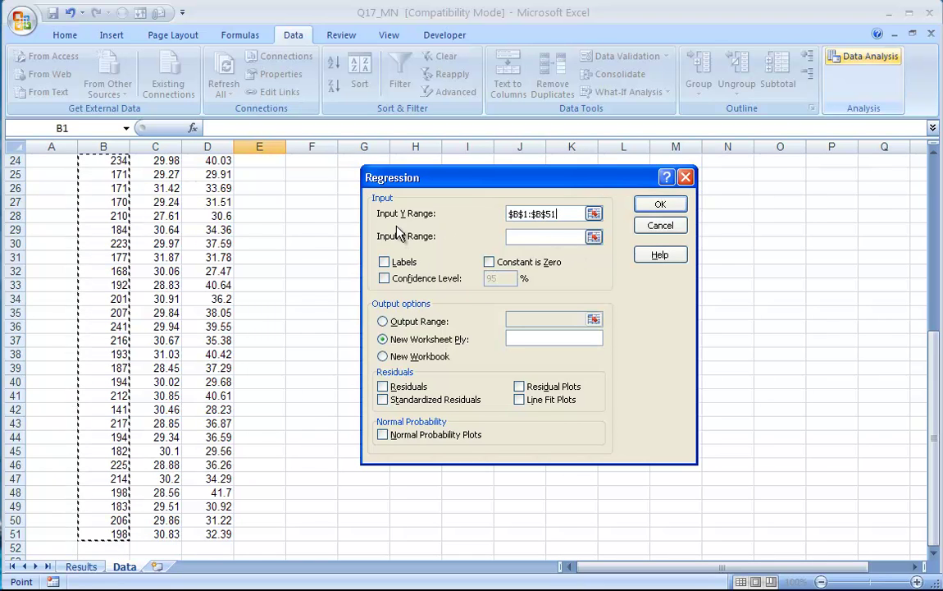
left_click_drag(935, 382, 923, 197)
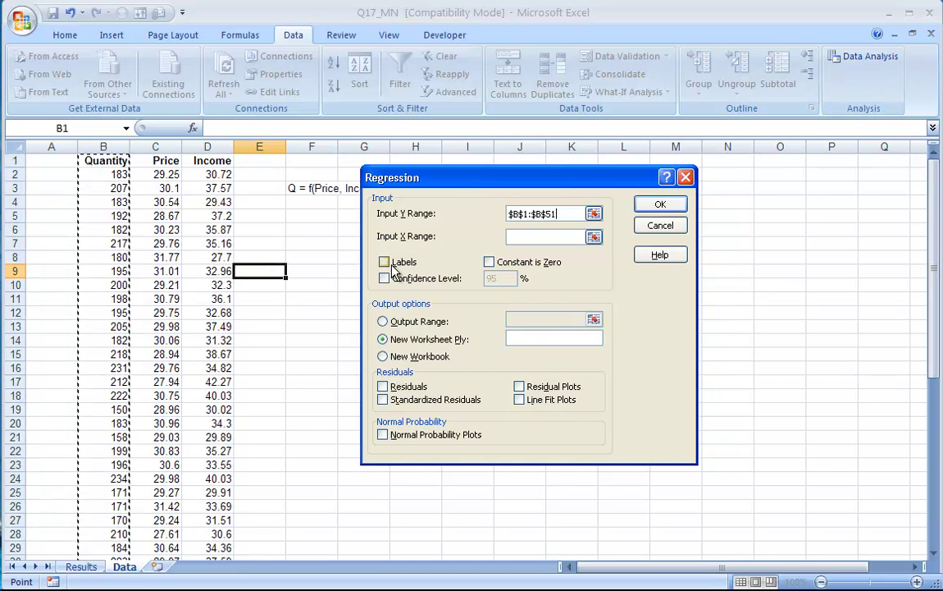
left_click(395, 271)
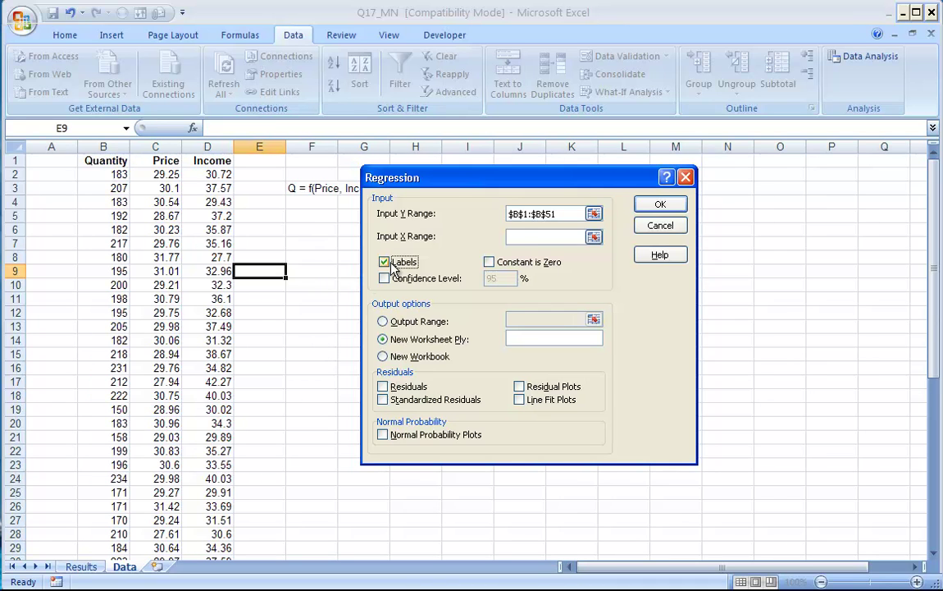
- Set the X range to the Price and Income data $C$1:$D$51 and run the regression with output to a new worksheet
left_click(522, 235)
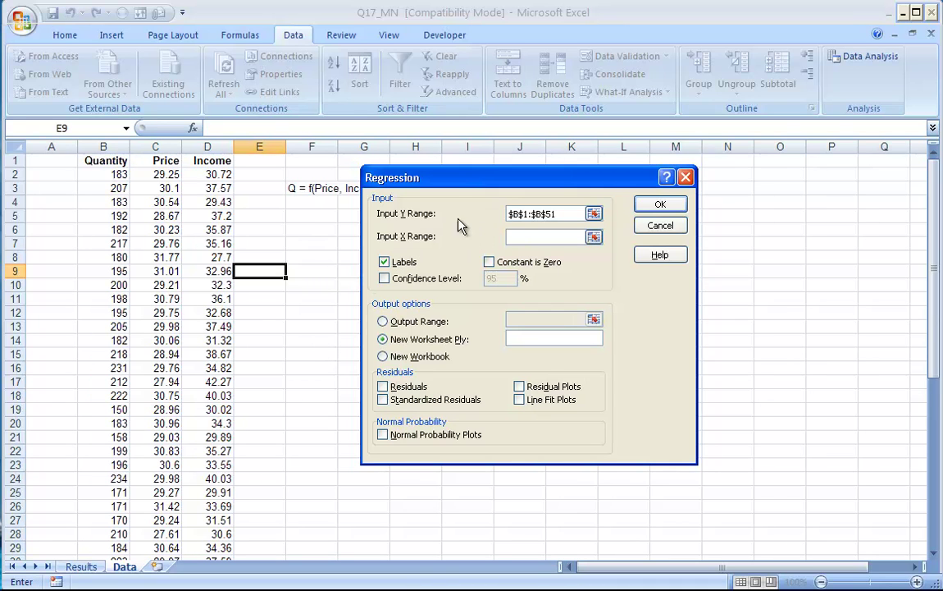
left_click_drag(162, 160, 195, 531)
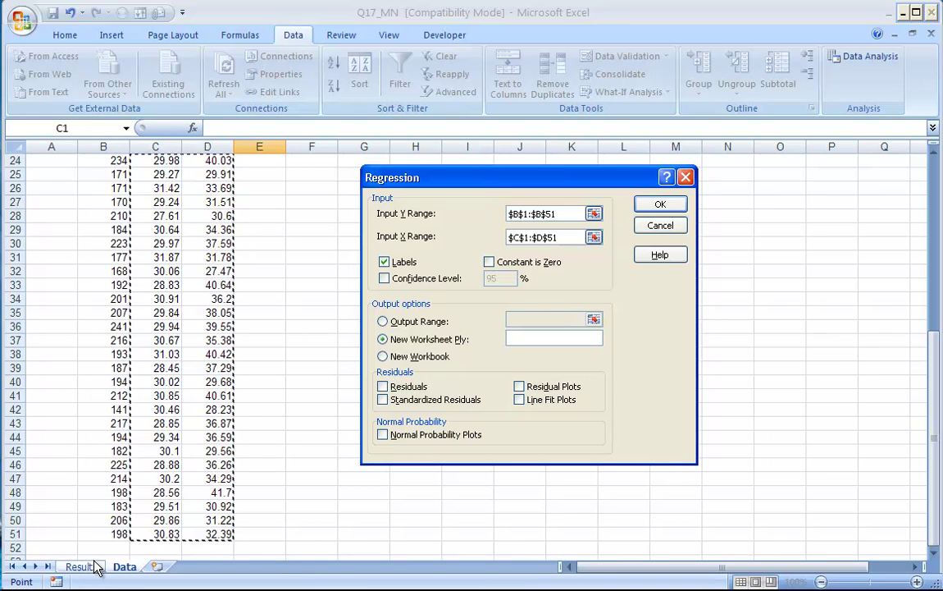
left_click(662, 205)
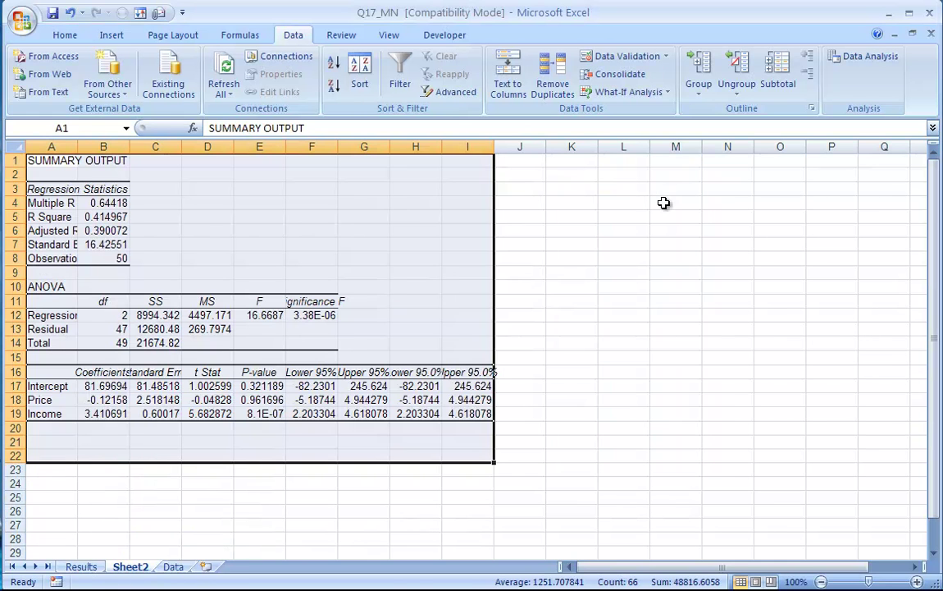
left_click(523, 243)
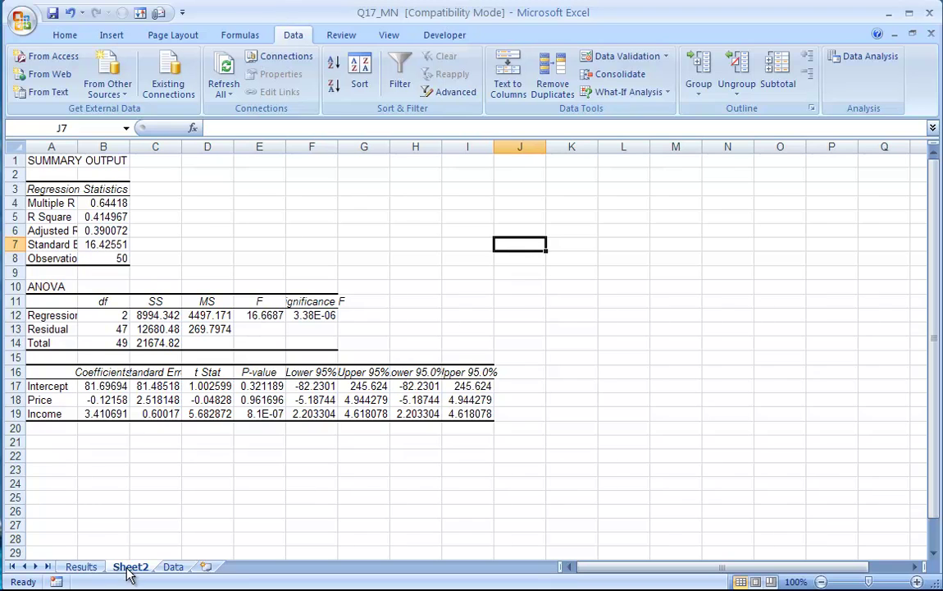
- Delete the old Results sheet with its data and rename the new regression output sheet, Sheet2, as Results
right_click(90, 568)
left_click(132, 412)
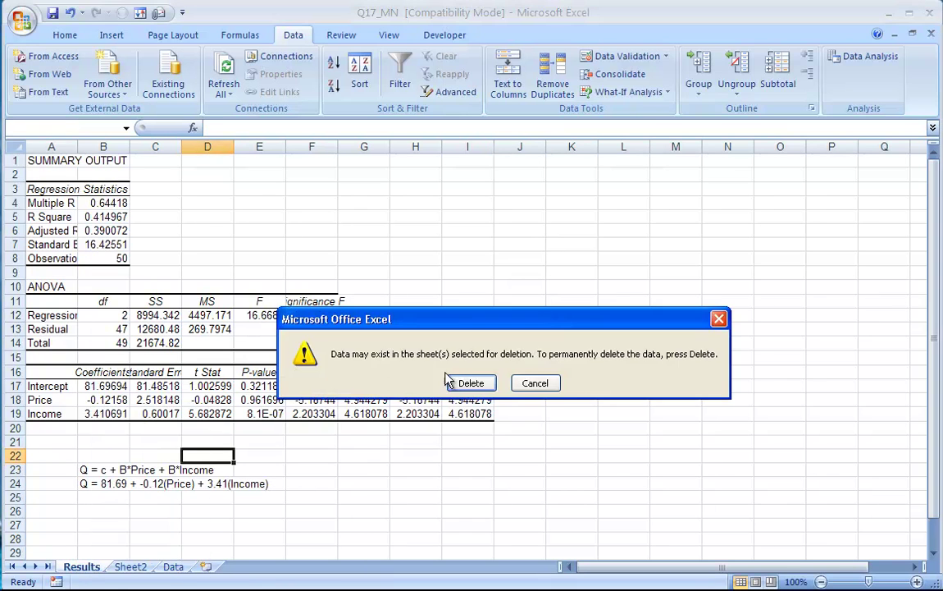
left_click(470, 380)
right_click(86, 572)
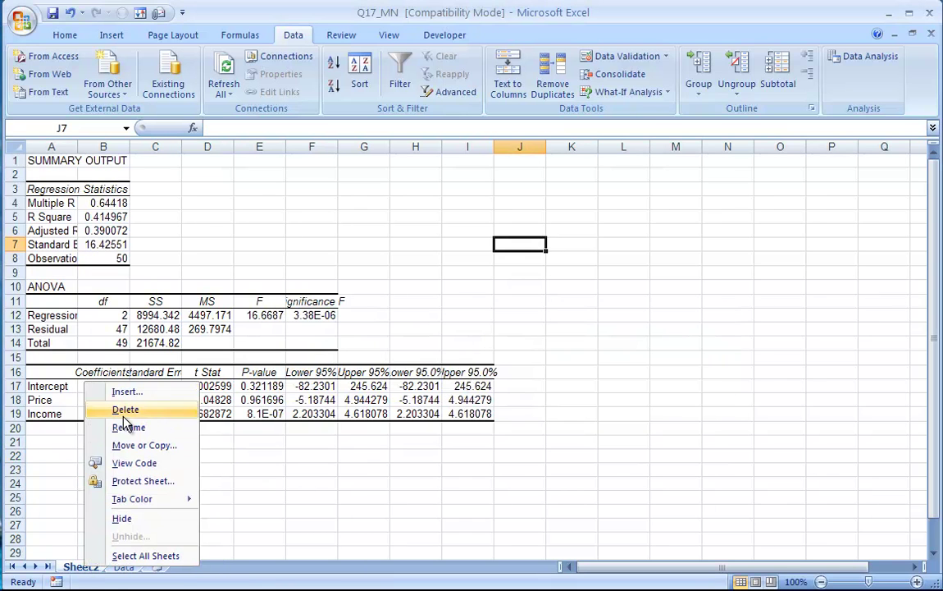
left_click(117, 426)
type("Results")
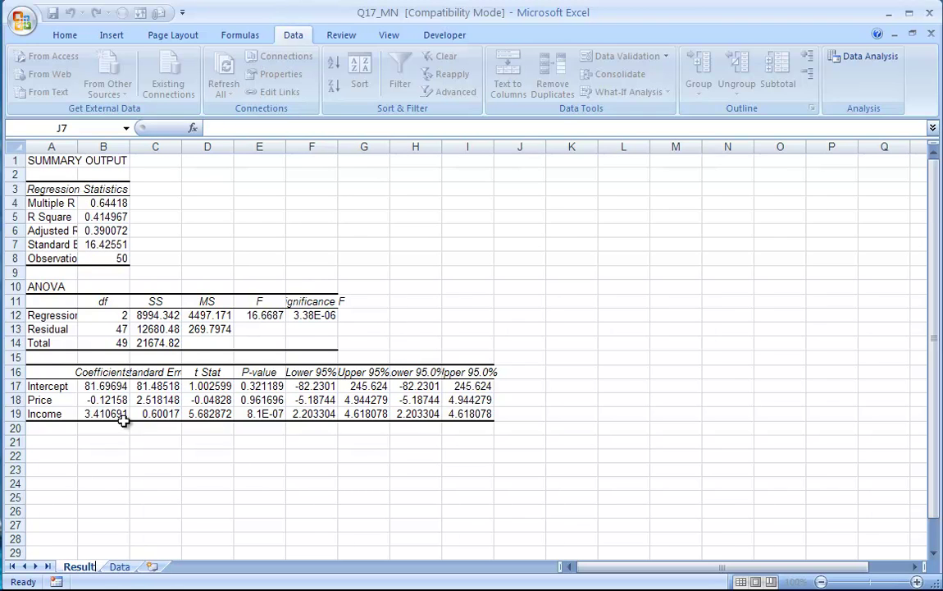
key("Return")
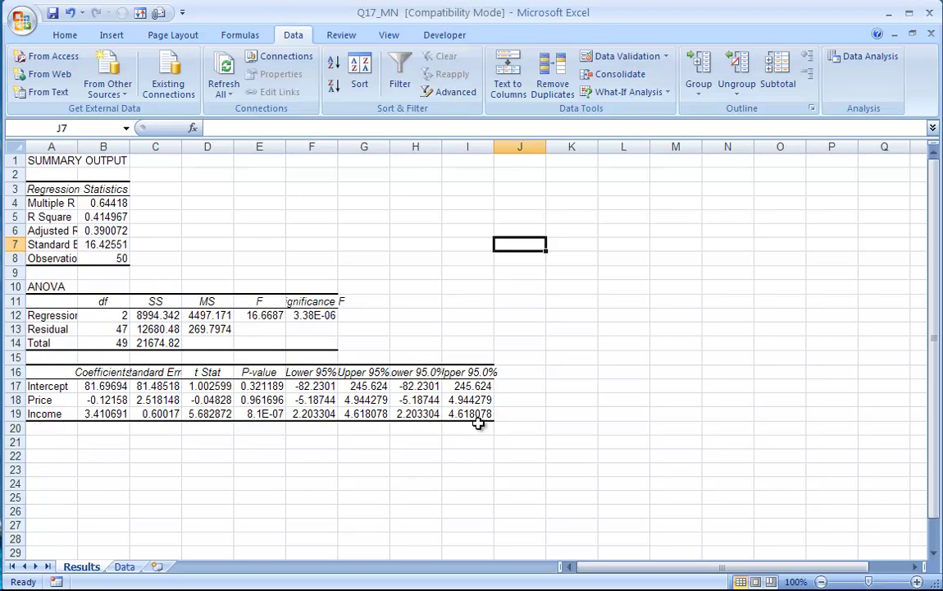
- Enter the model "Q = f(Price, Income)" in cell B21 and bold the three regression coefficients in B17:B19
left_click(115, 441)
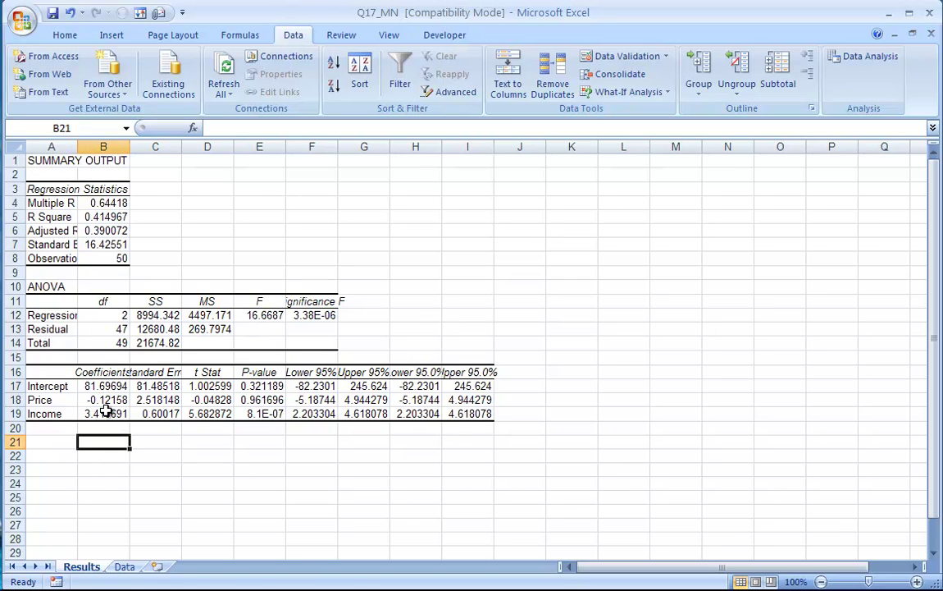
type("Q = ")
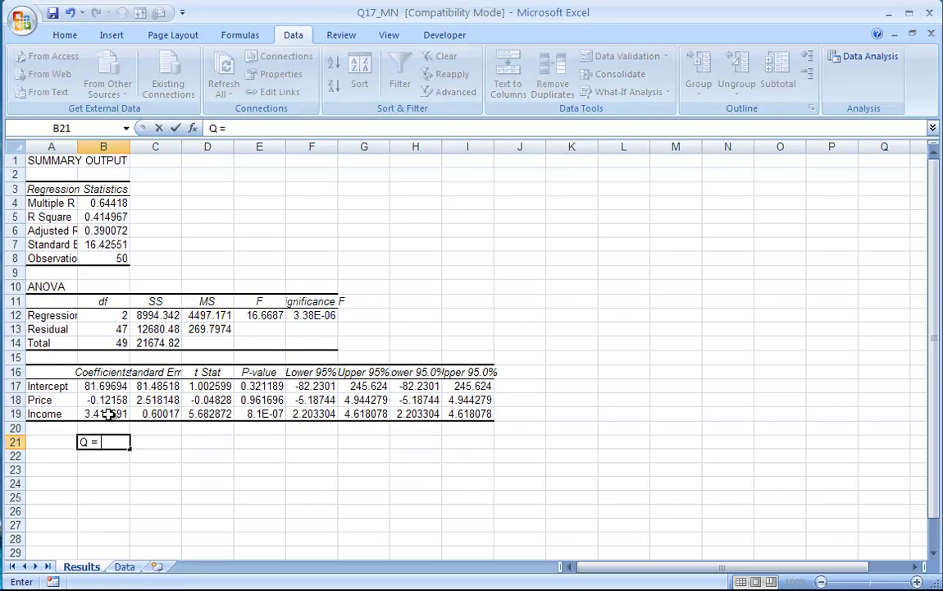
type("f(Price, Income)")
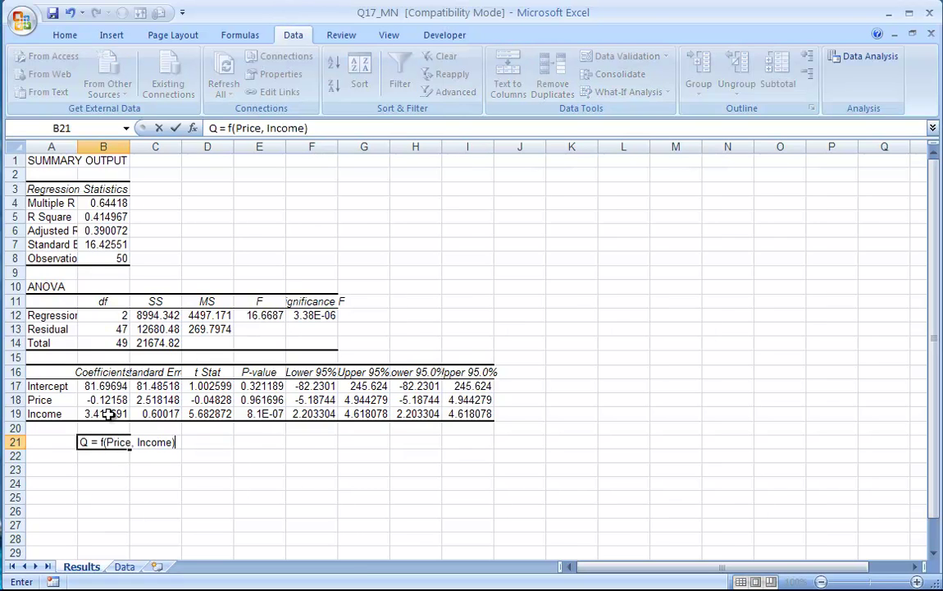
key("Return")
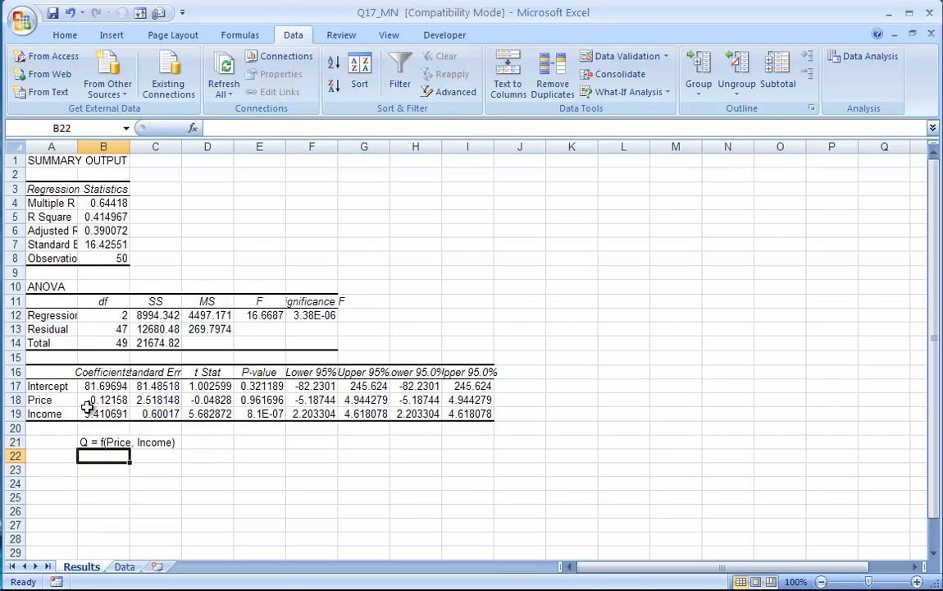
left_click_drag(93, 384, 100, 416)
key("ctrl+b")
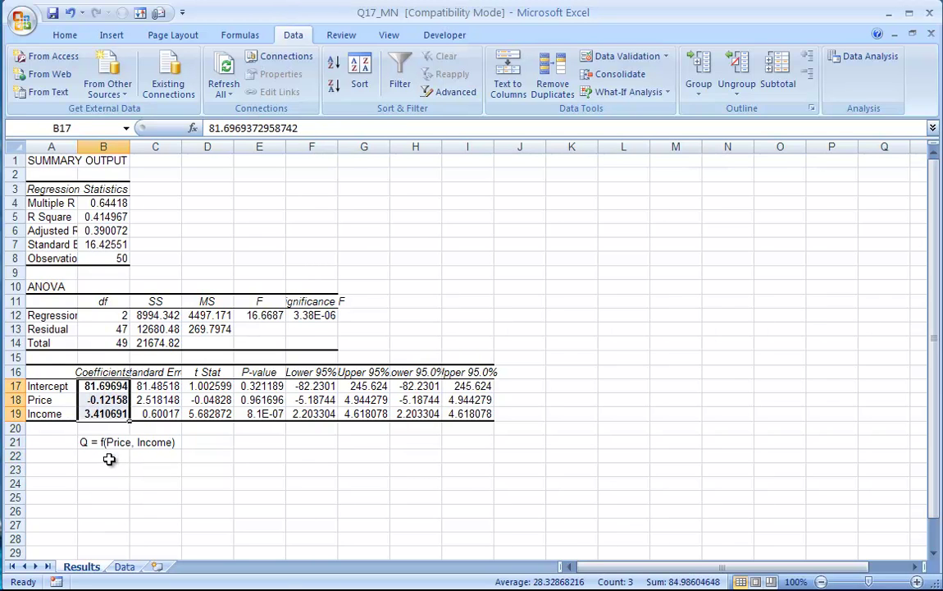
- Write the estimated equation "Q = 81.69 - 0.12*(Price) + 3.41*(Income)" in cell B23
left_click(109, 456)
left_click(112, 470)
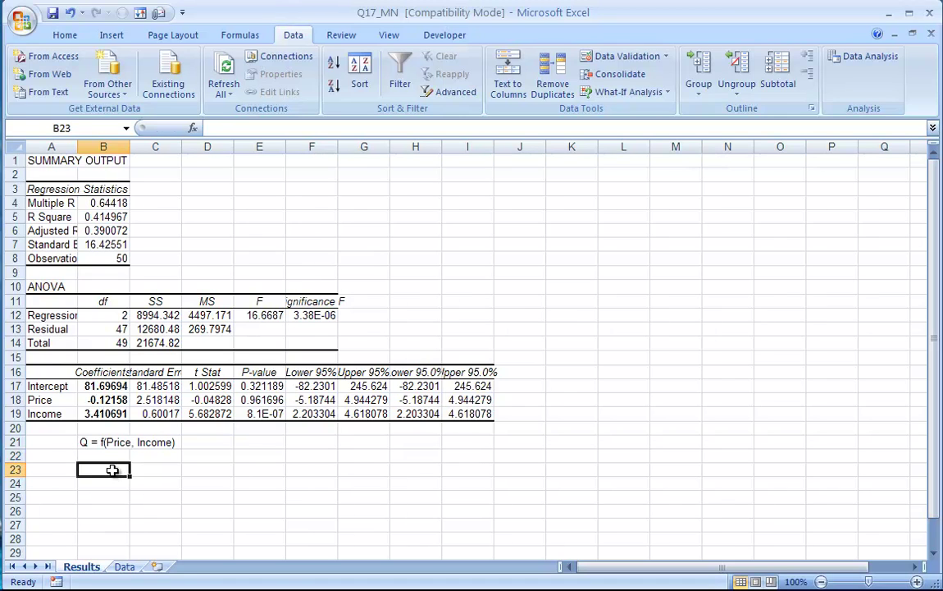
type("Q = 81")
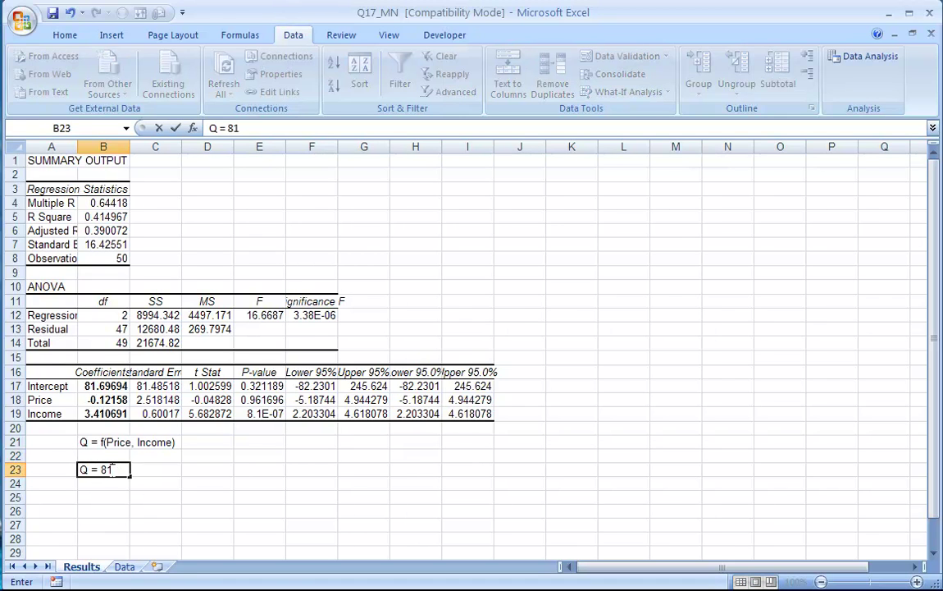
type(".69 0.12*")
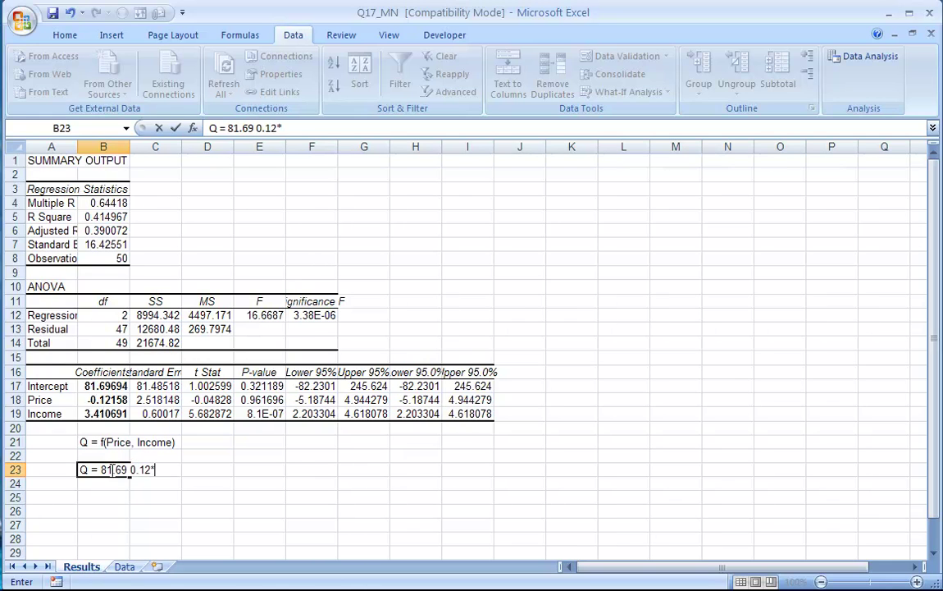
type("Price")
left_click(112, 469)
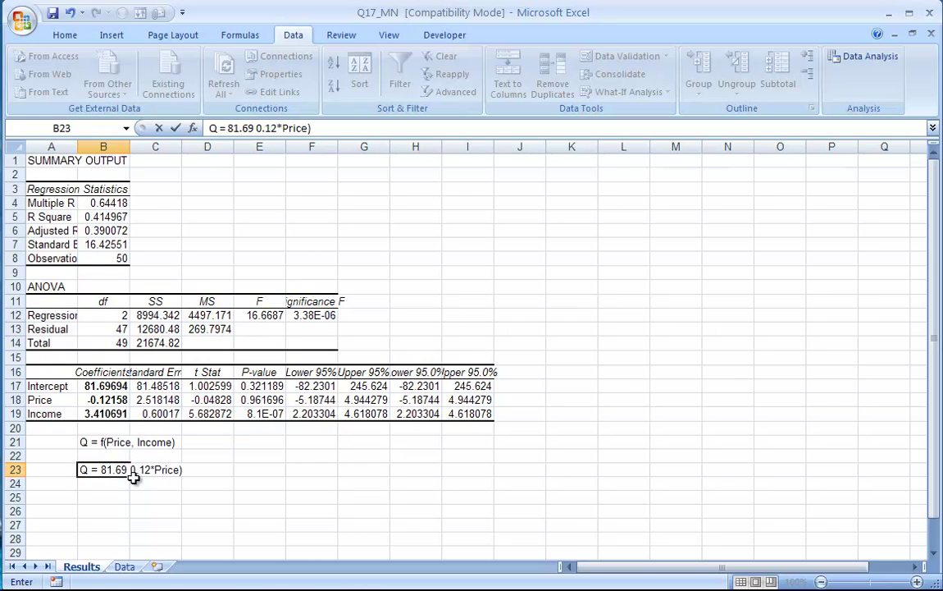
left_click(258, 128)
type("-")
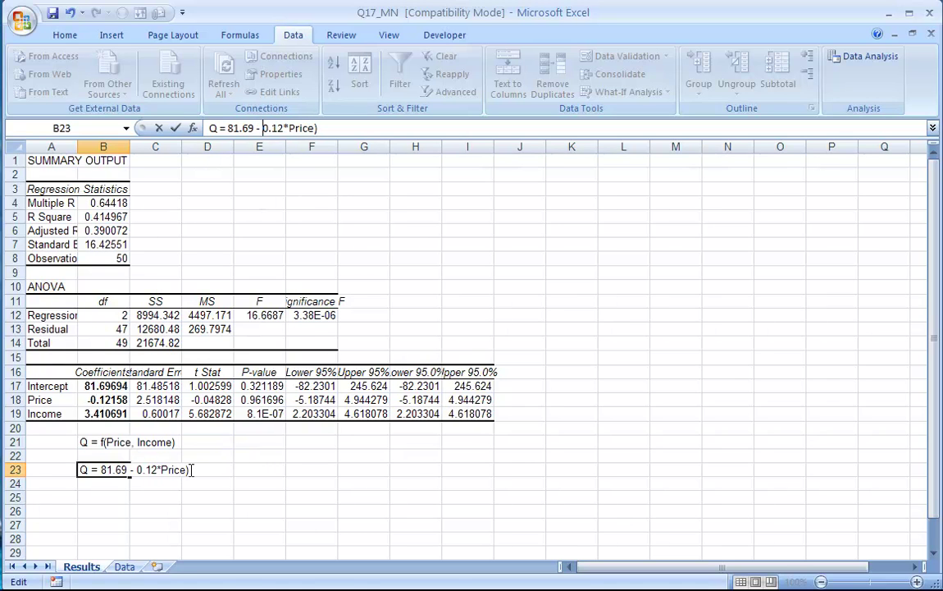
left_click(163, 469)
type("(Price) + ")
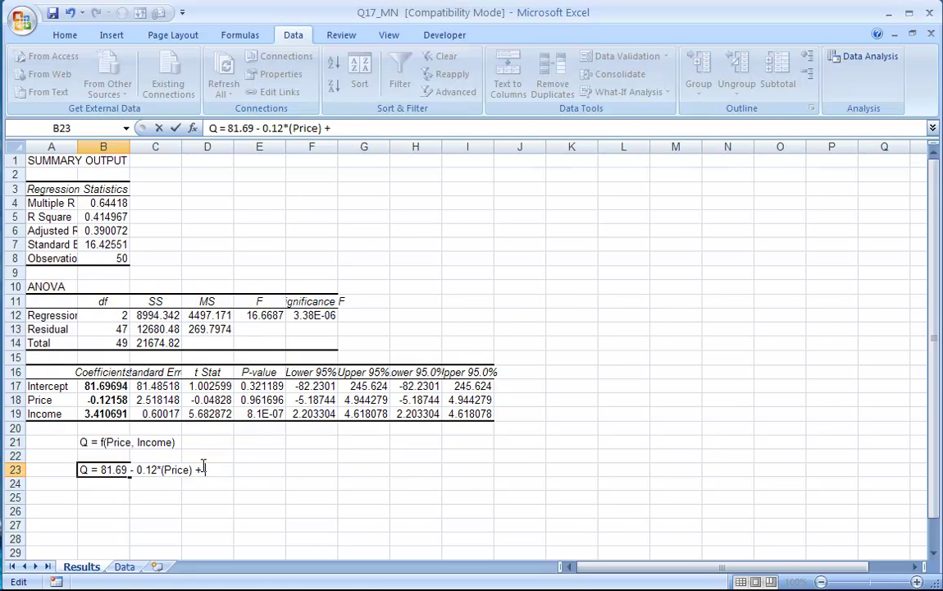
type("3.41*Income)")
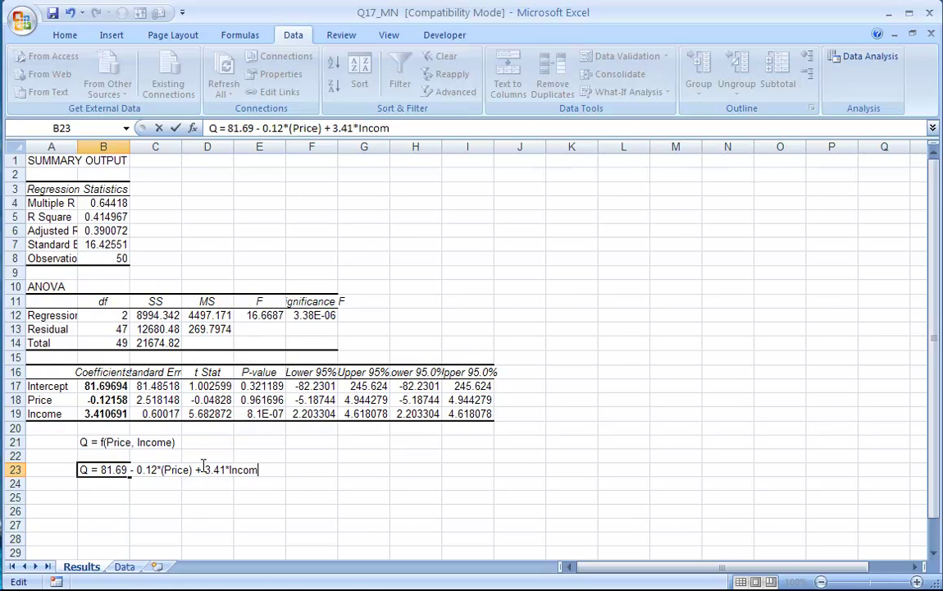
left_click(361, 129)
type("(")
key("Return")
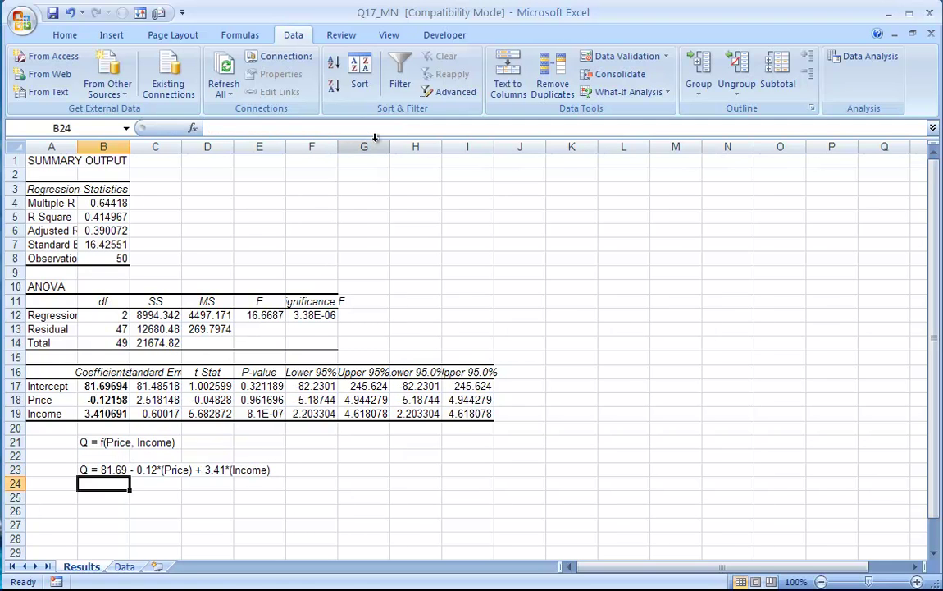
- Try to rerun the regression from the Data sheet with Labels turned off while both input ranges still include the header row
left_click(121, 571)
scroll(250, 304, "up", 8)
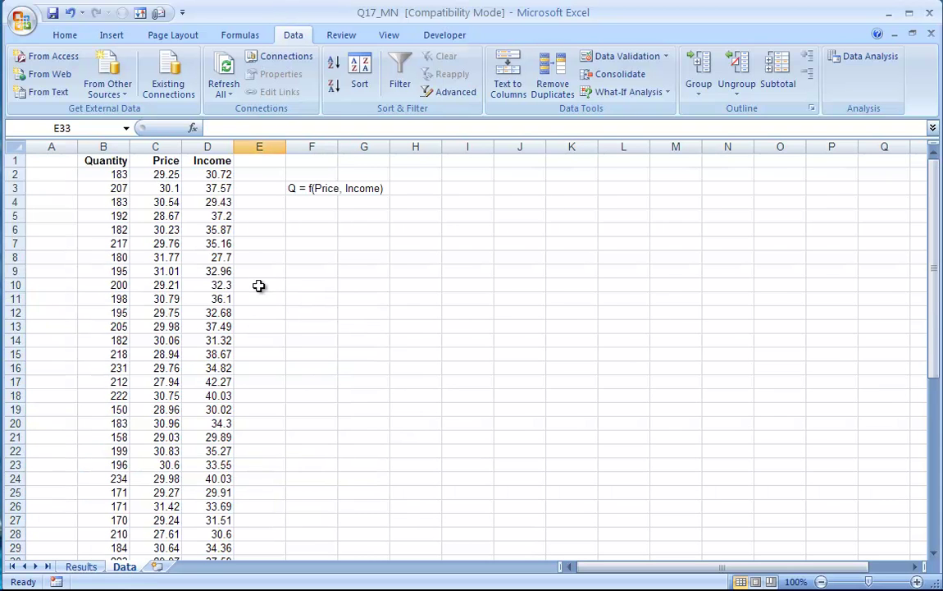
left_click(215, 201)
left_click(845, 56)
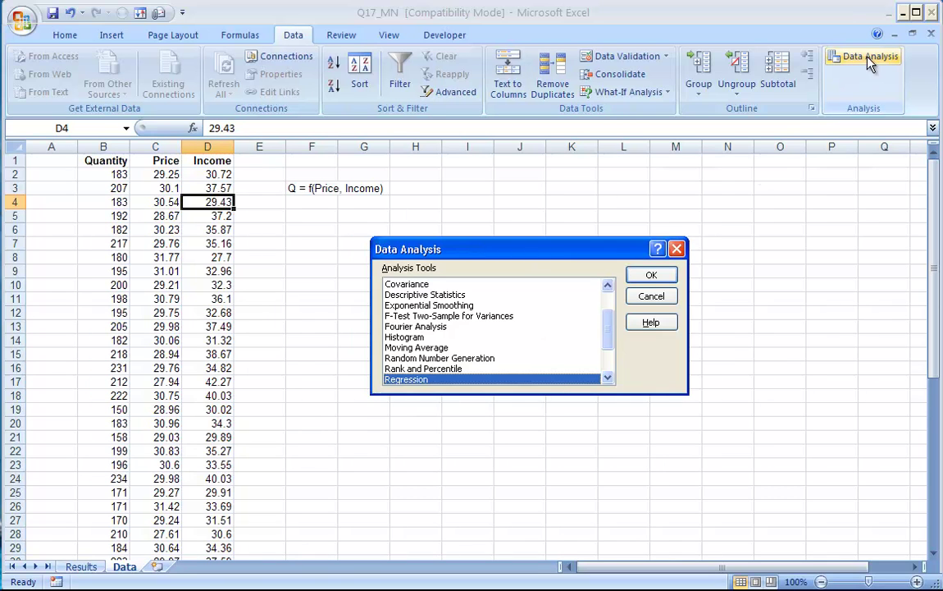
left_click(651, 276)
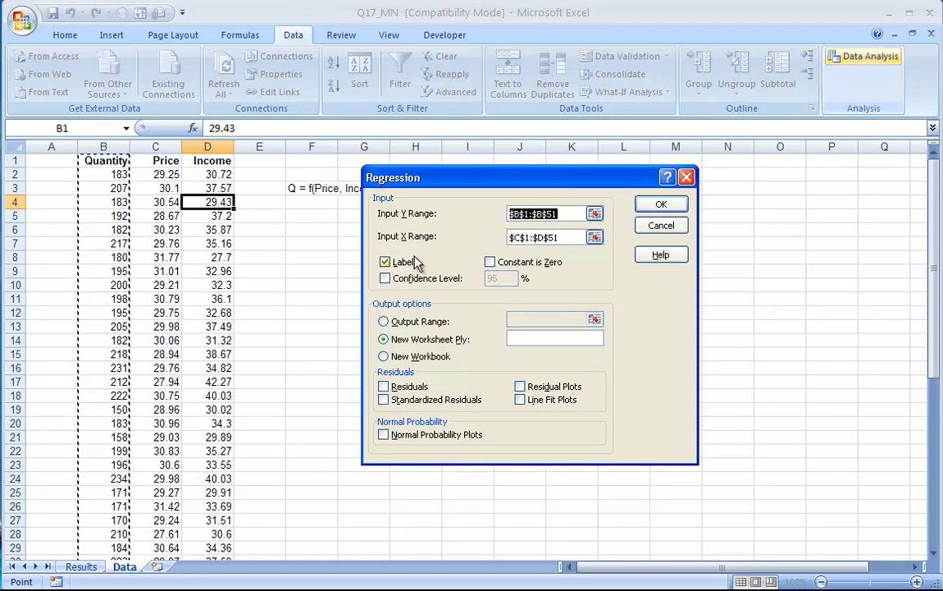
left_click(385, 262)
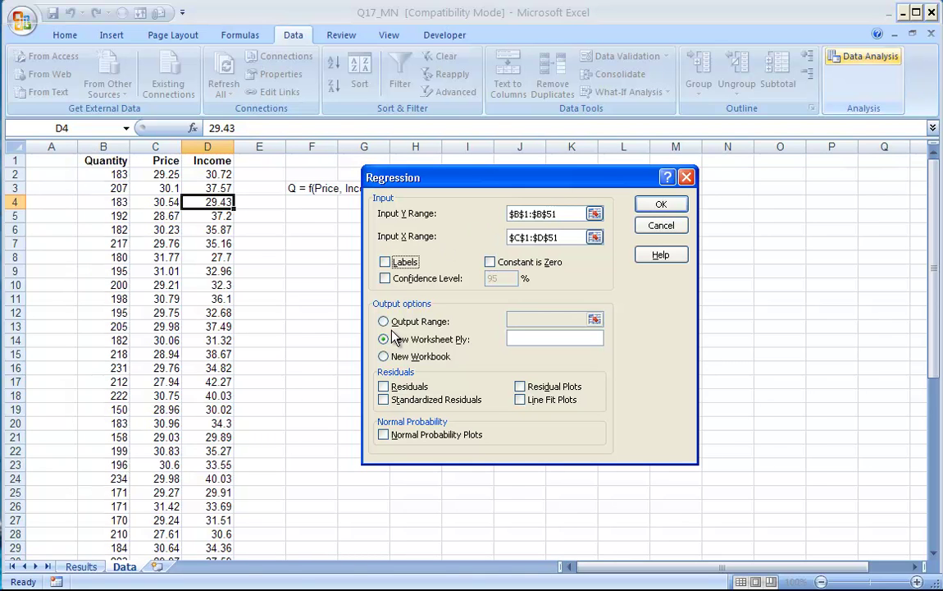
left_click(658, 205)
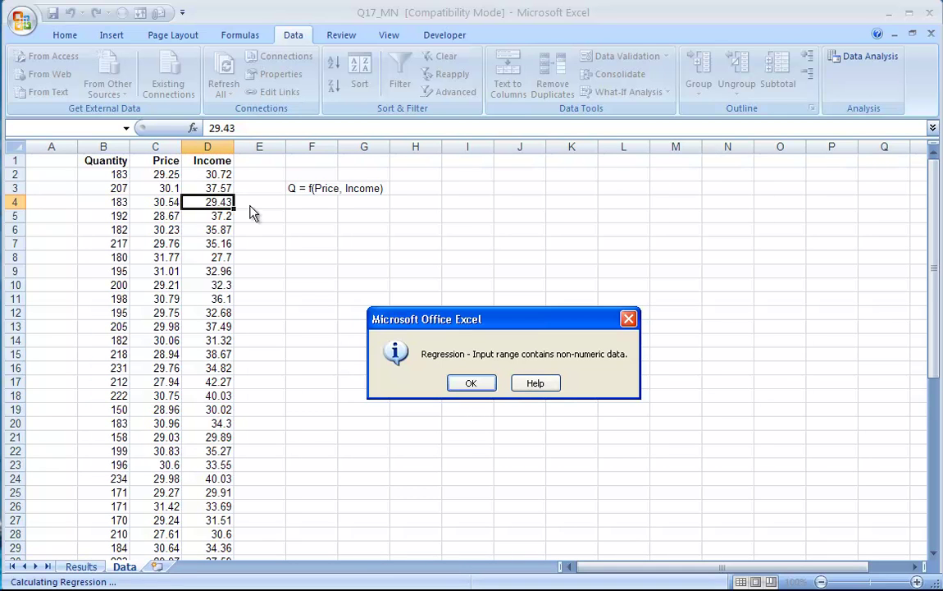
left_click(482, 383)
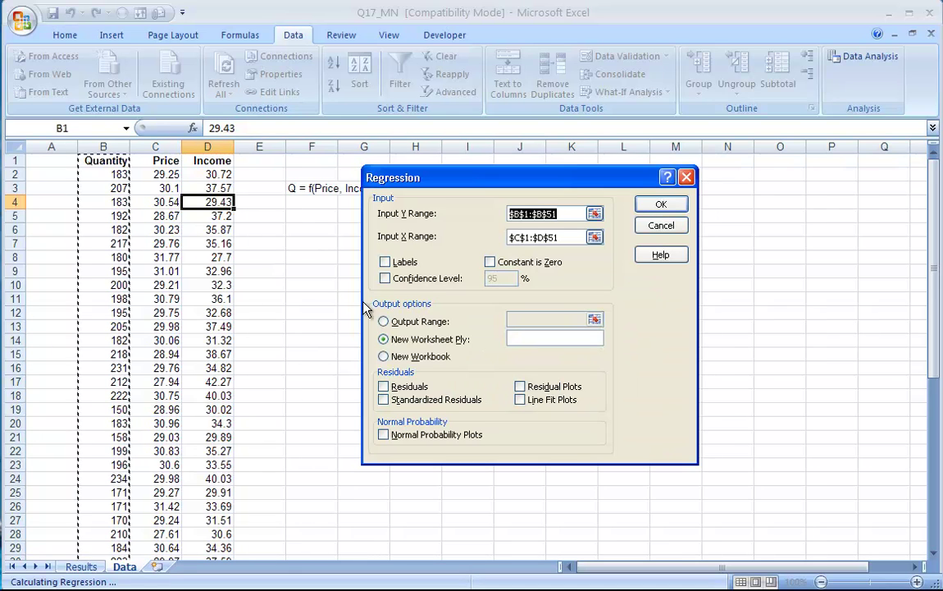
left_click(385, 262)
key("Escape")
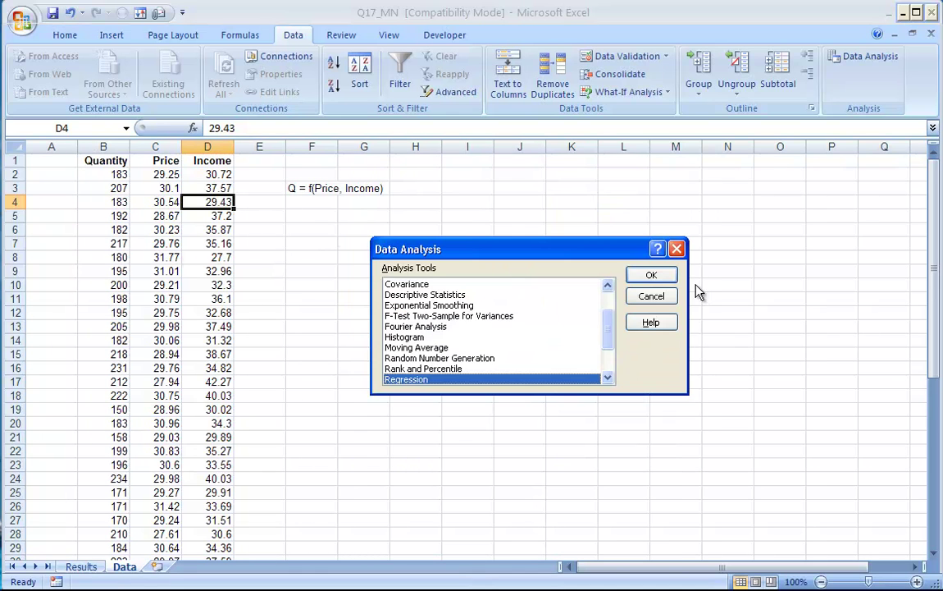
key("Escape")
- Clear the Income value in cell D6 of the Data sheet
left_click(203, 231)
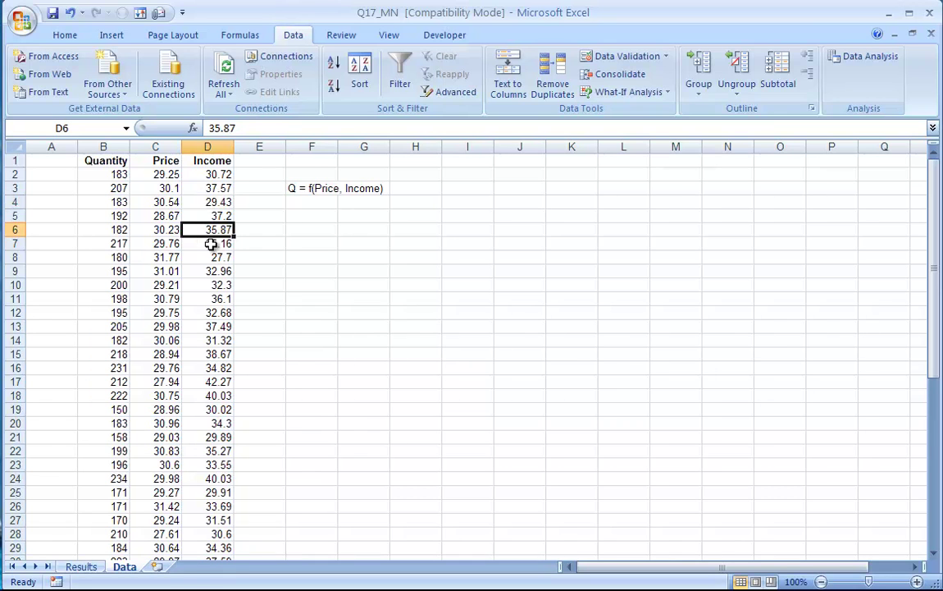
key("BackSpace")
key("Return")
left_click(254, 272)
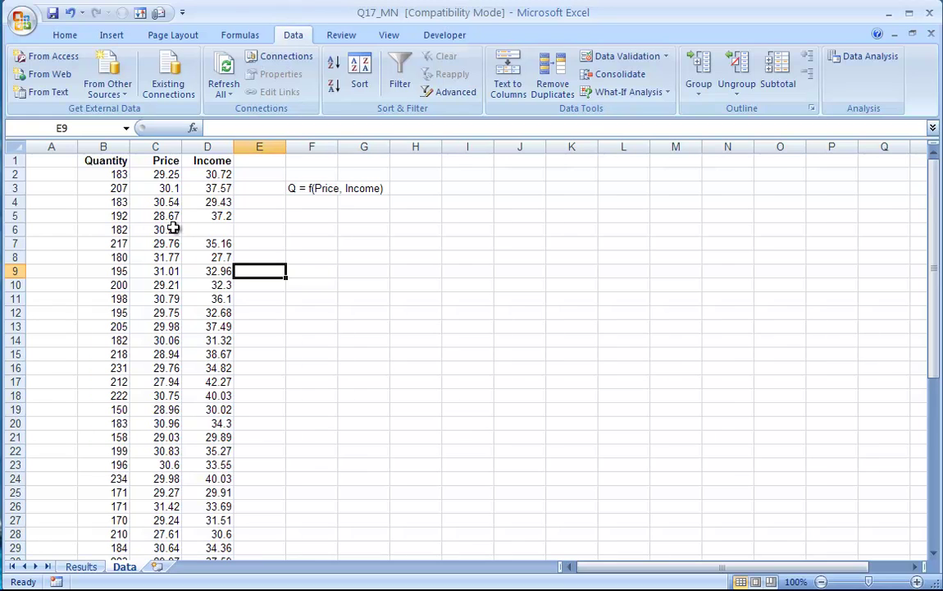
- Try to run the regression on the same ranges with the Income cell in row 6 blank
left_click(853, 58)
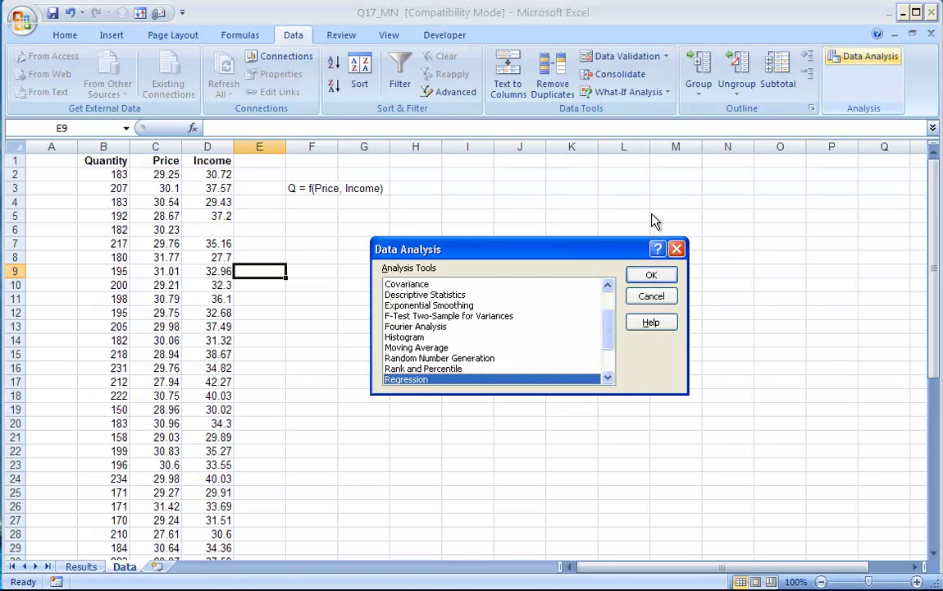
left_click(648, 275)
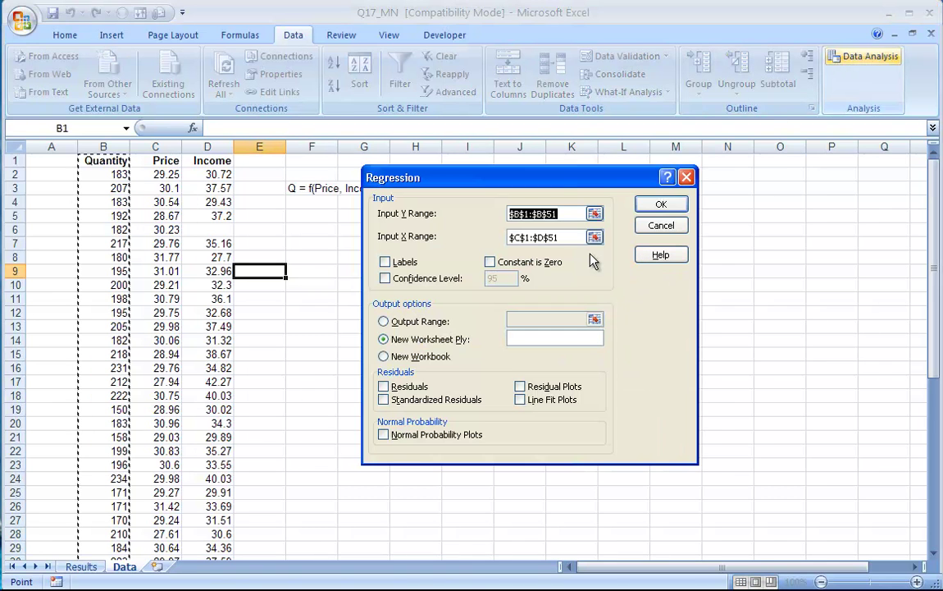
left_click(657, 206)
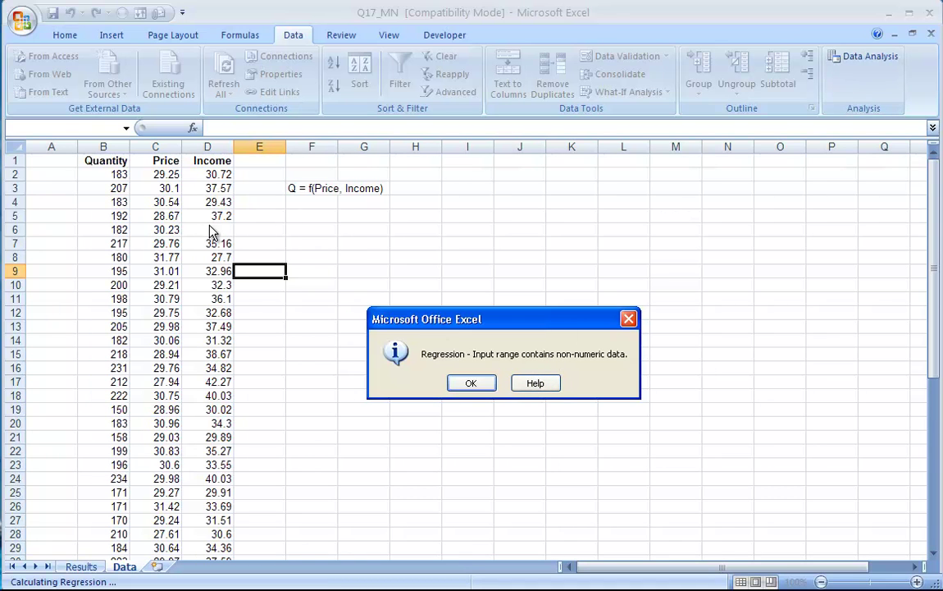
left_click(485, 383)
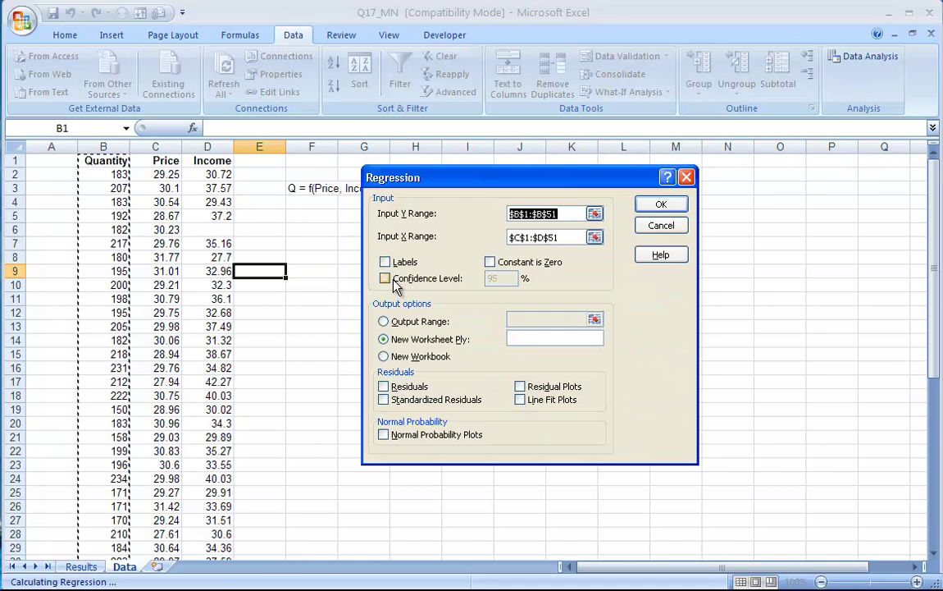
left_click(640, 226)
left_click(657, 294)
left_click(364, 230)
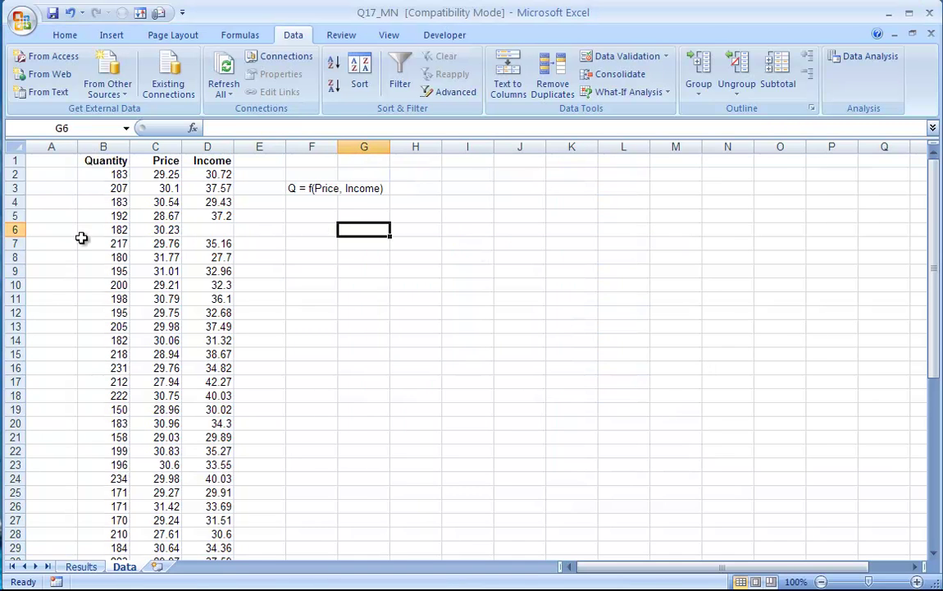
- Delete the whole of row 6, the observation with the missing Income value, from the Data sheet
left_click(14, 230)
right_click(15, 231)
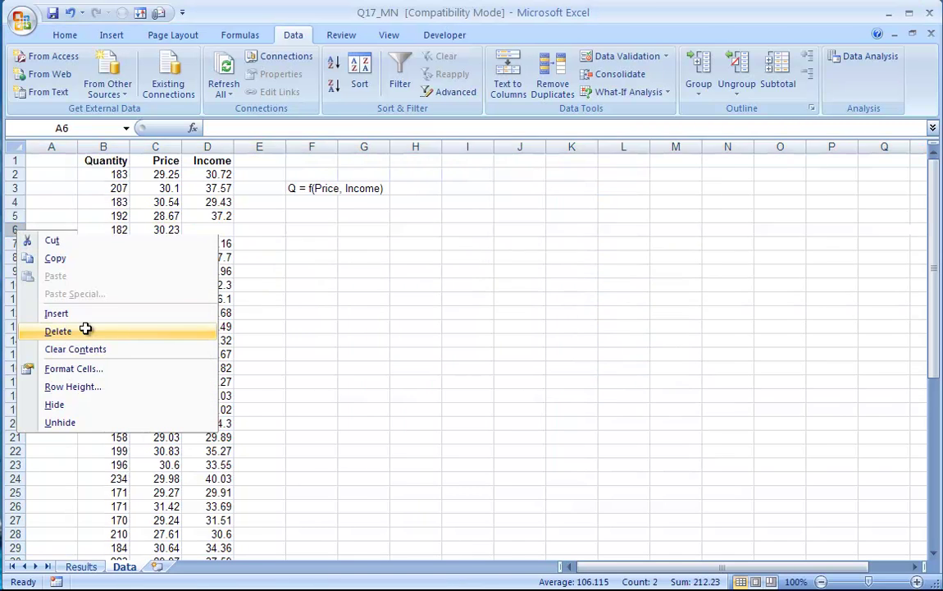
left_click(86, 329)
left_click(311, 312)
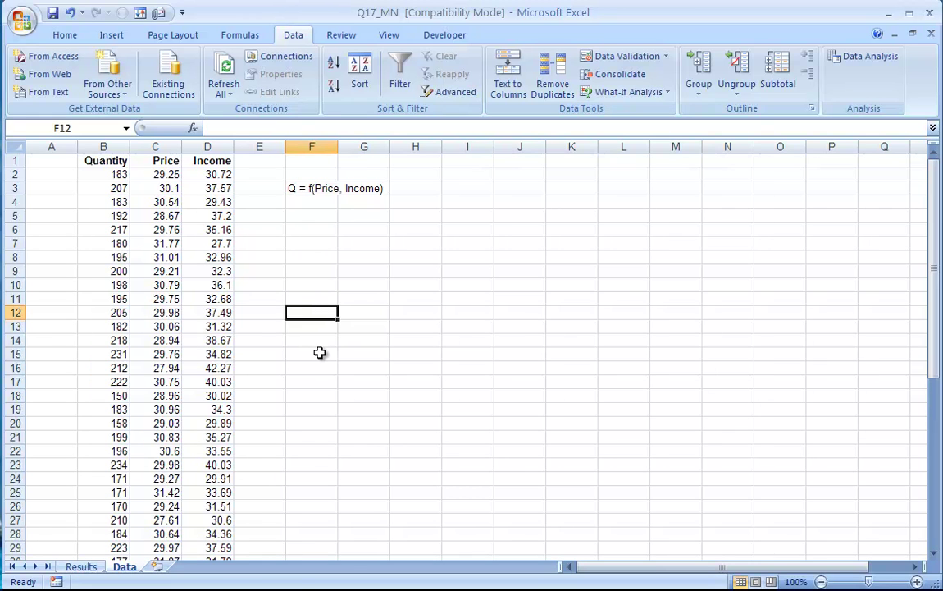